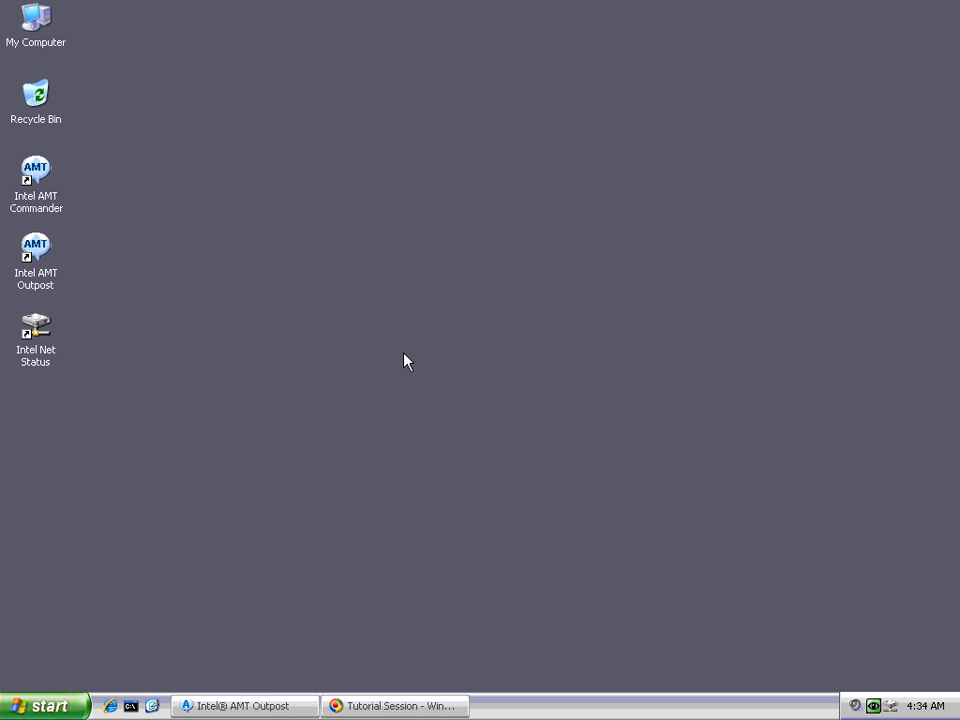
# Step: Launch Intel AMT Commander and connect to the computer 134.134.31.219
pyautogui.rightClick(35, 170)
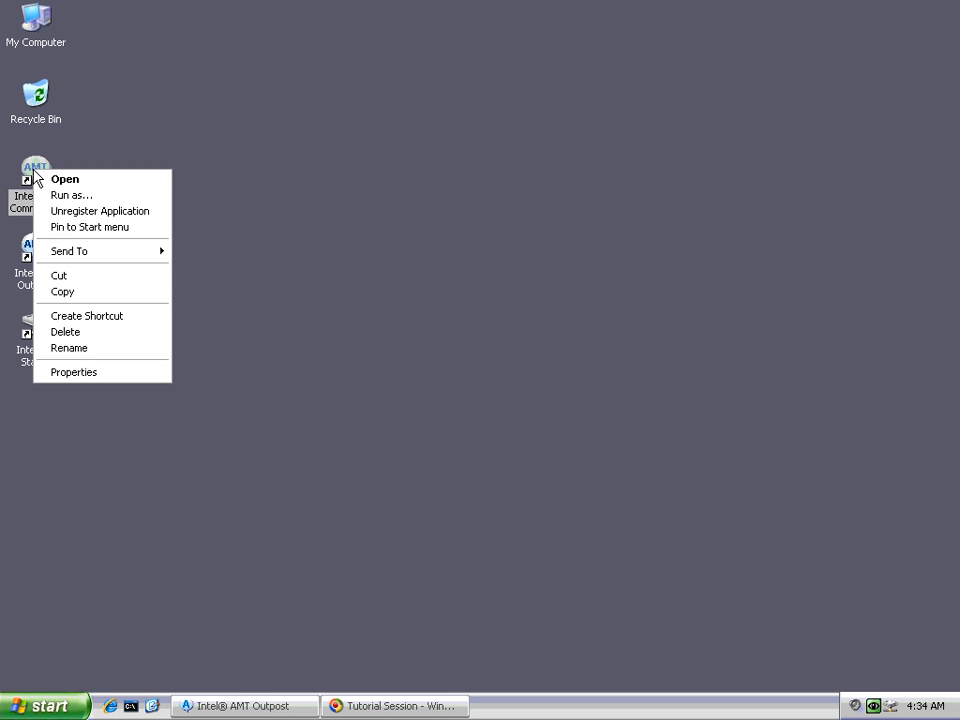
pyautogui.click(55, 182)
pyautogui.moveTo(163, 122); pyautogui.dragTo(170, 48)
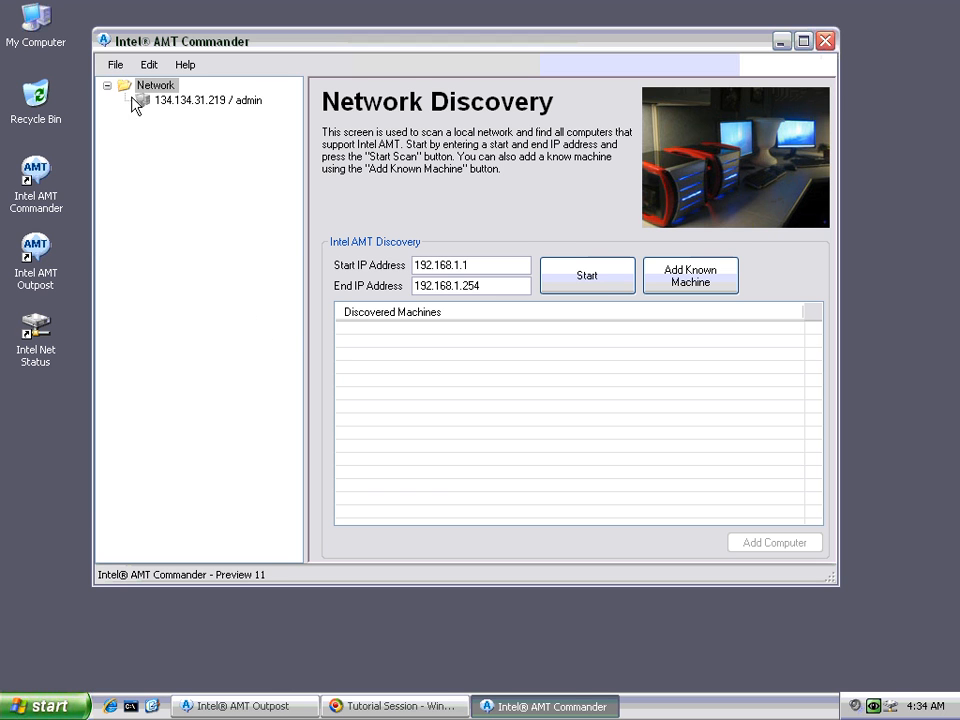
pyautogui.click(167, 106)
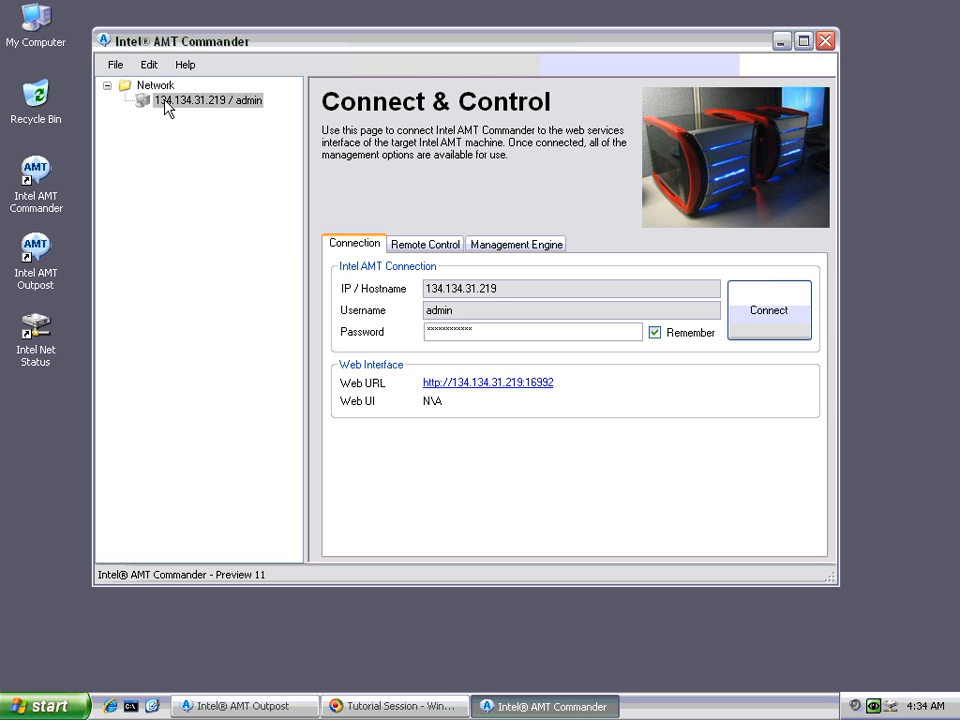
pyautogui.click(790, 314)
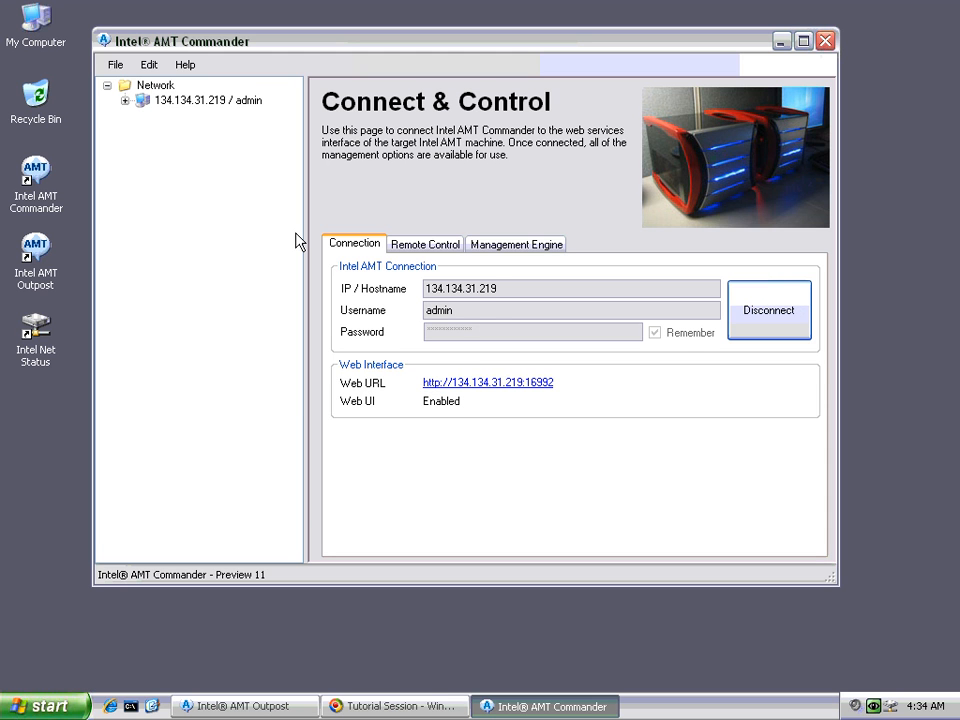
# Step: Bring up the Intel AMT Outpost window and arrange it alongside the Commander window so both can be read
pyautogui.moveTo(276, 47); pyautogui.dragTo(360, 39)
pyautogui.click(240, 706)
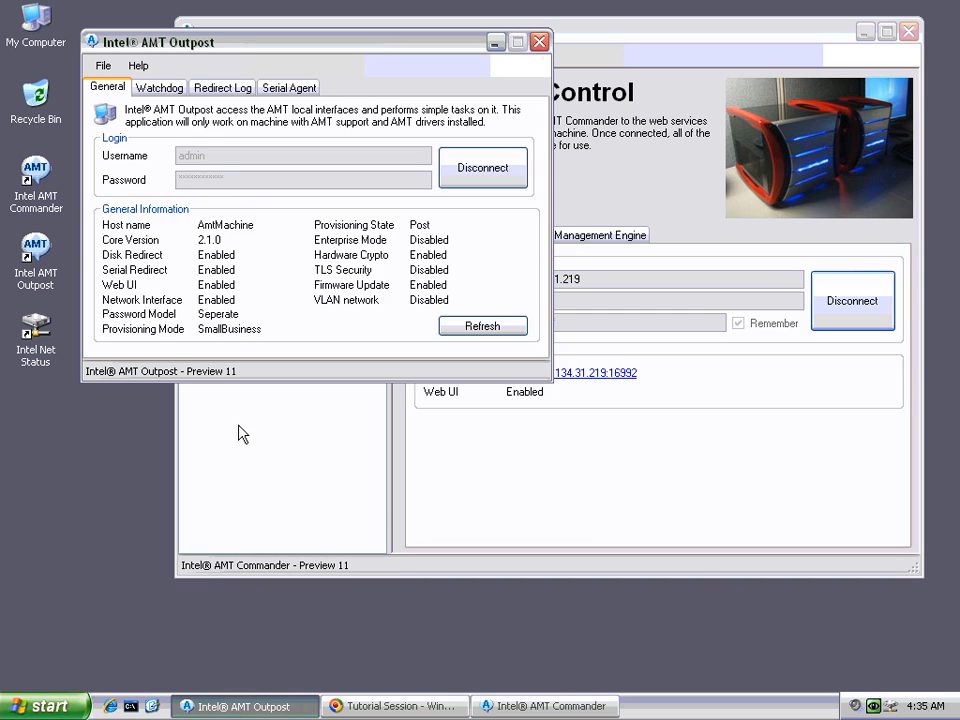
pyautogui.moveTo(213, 45); pyautogui.dragTo(147, 336)
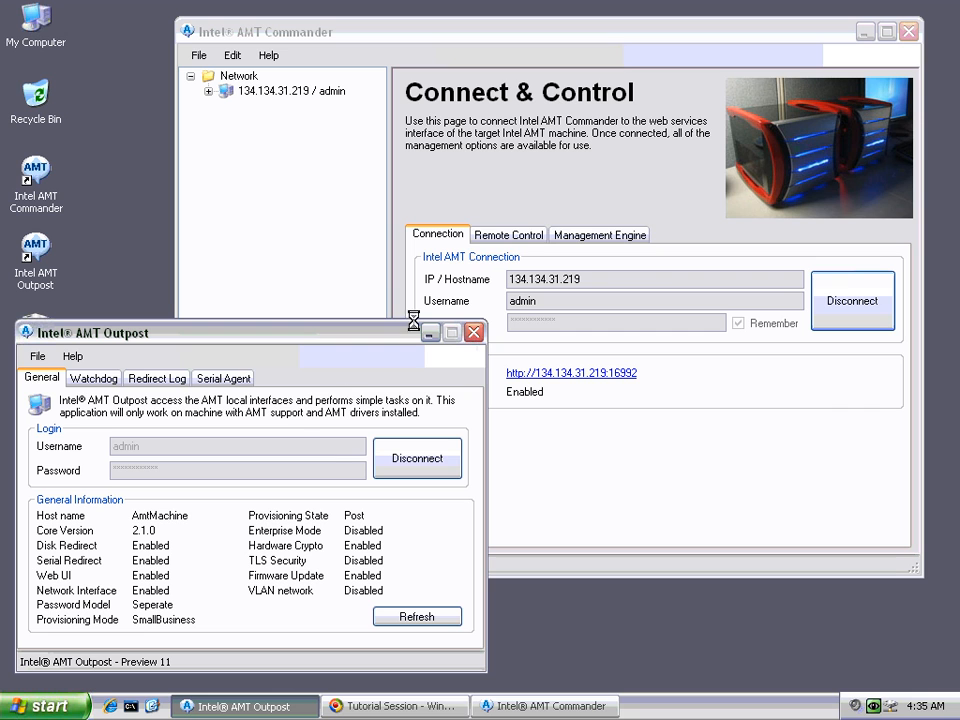
# Step: Check the pings sent and received in Intel Net Status and close its window
pyautogui.rightClick(891, 707)
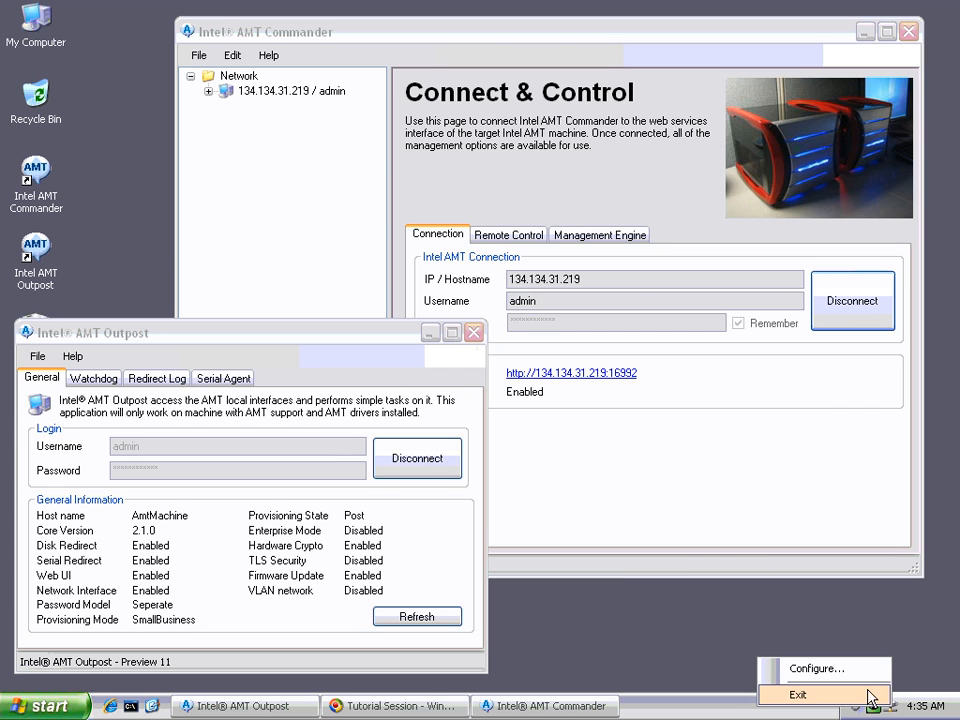
pyautogui.click(851, 640)
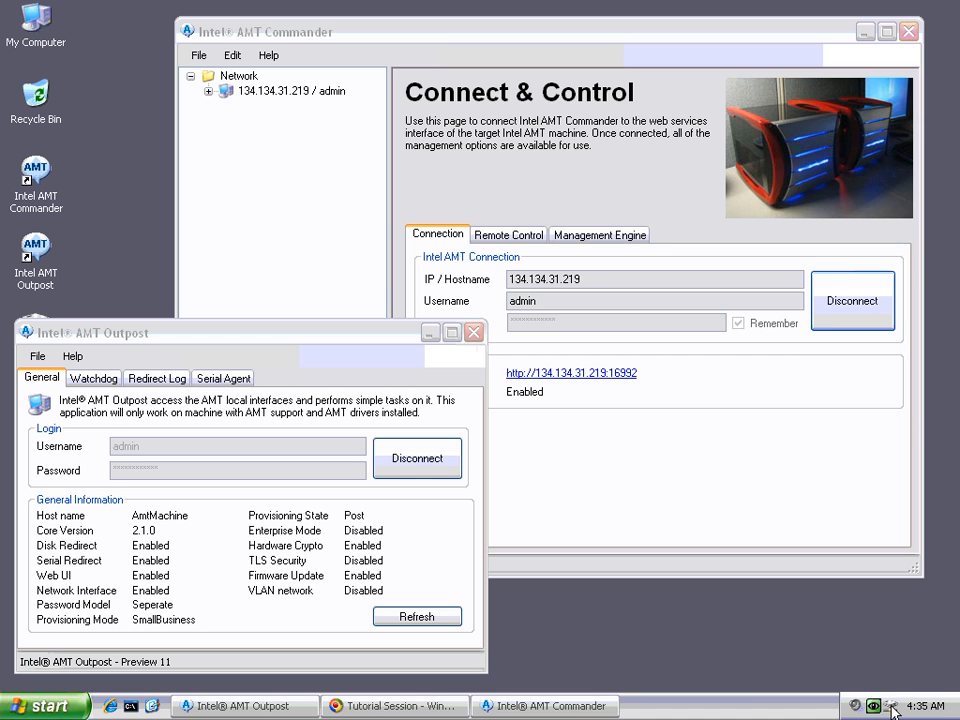
pyautogui.rightClick(893, 708)
pyautogui.click(845, 665)
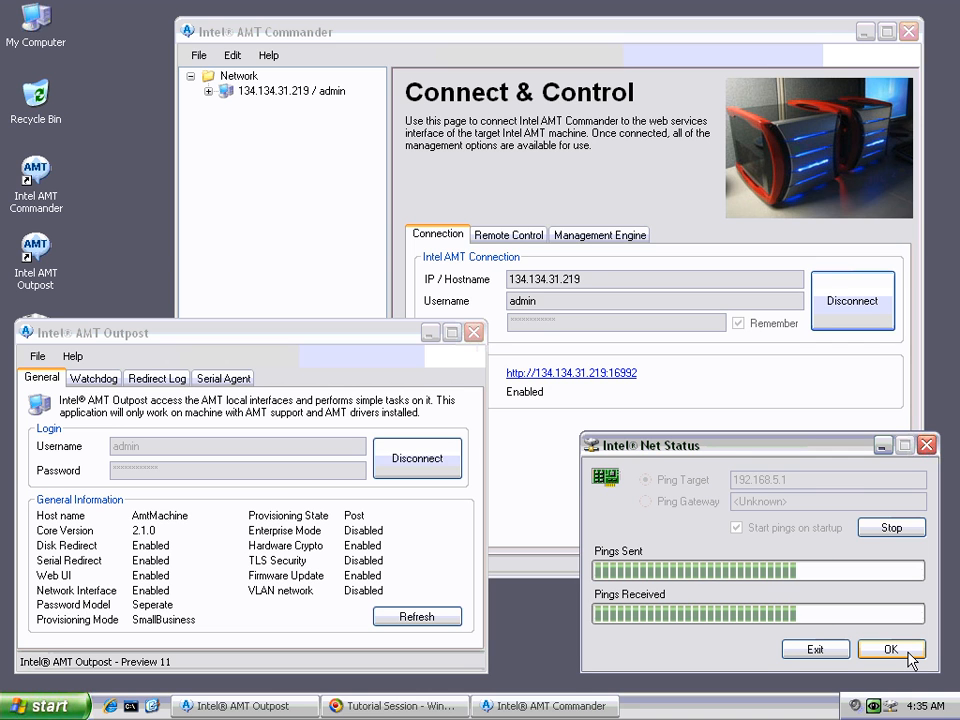
pyautogui.click(890, 650)
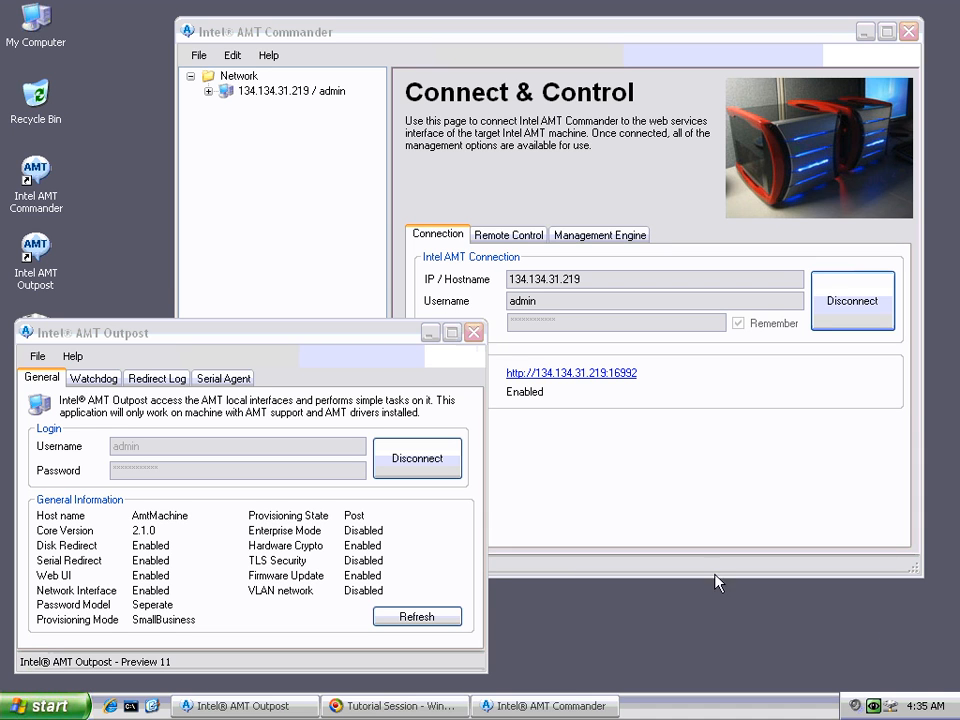
# Step: Examine the watchdog, redirect log, serial agent and general information in Intel AMT Outpost, and minimize its window
pyautogui.click(139, 349)
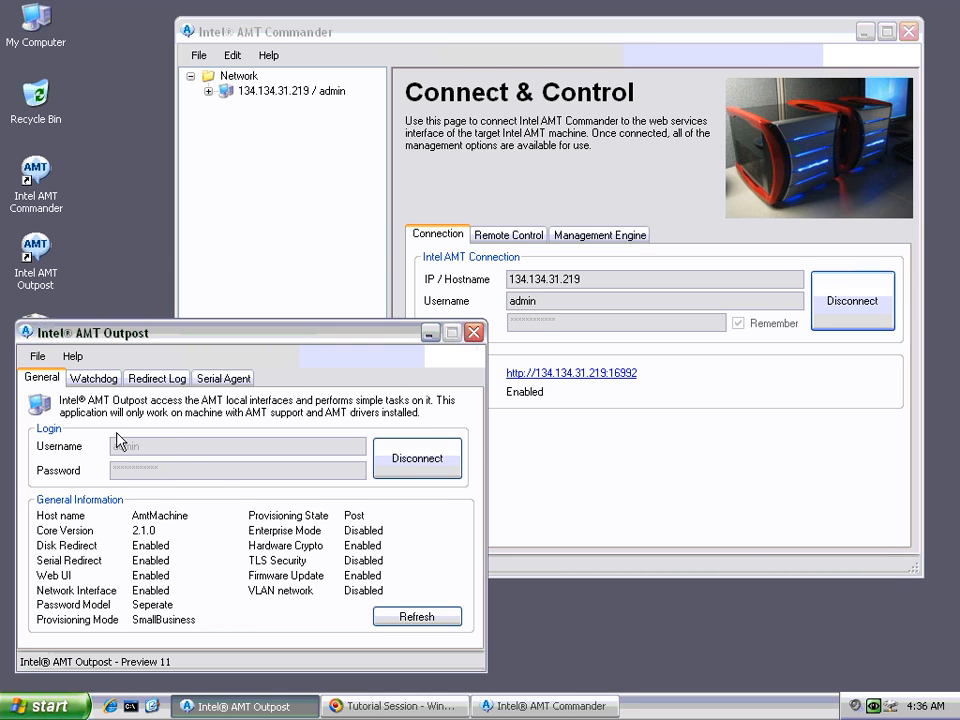
pyautogui.click(95, 378)
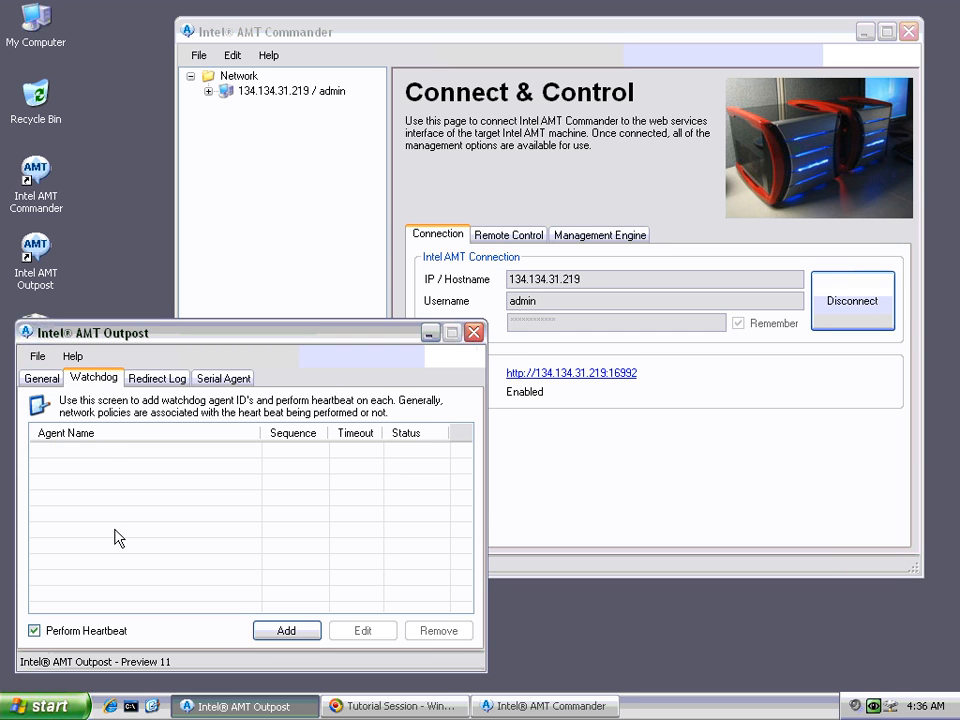
pyautogui.click(155, 378)
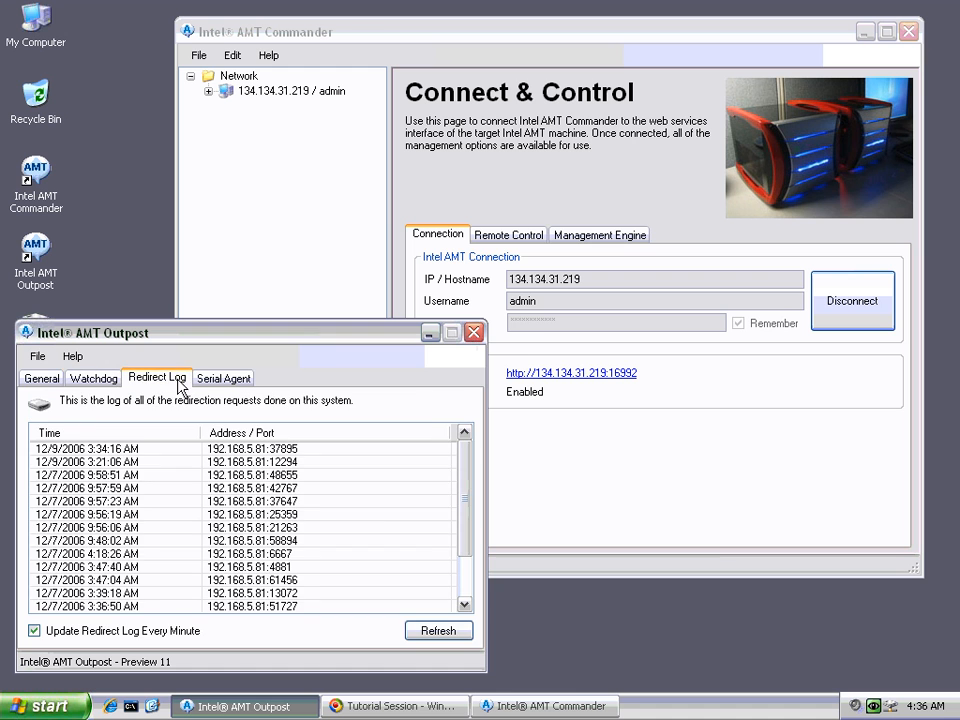
pyautogui.click(224, 380)
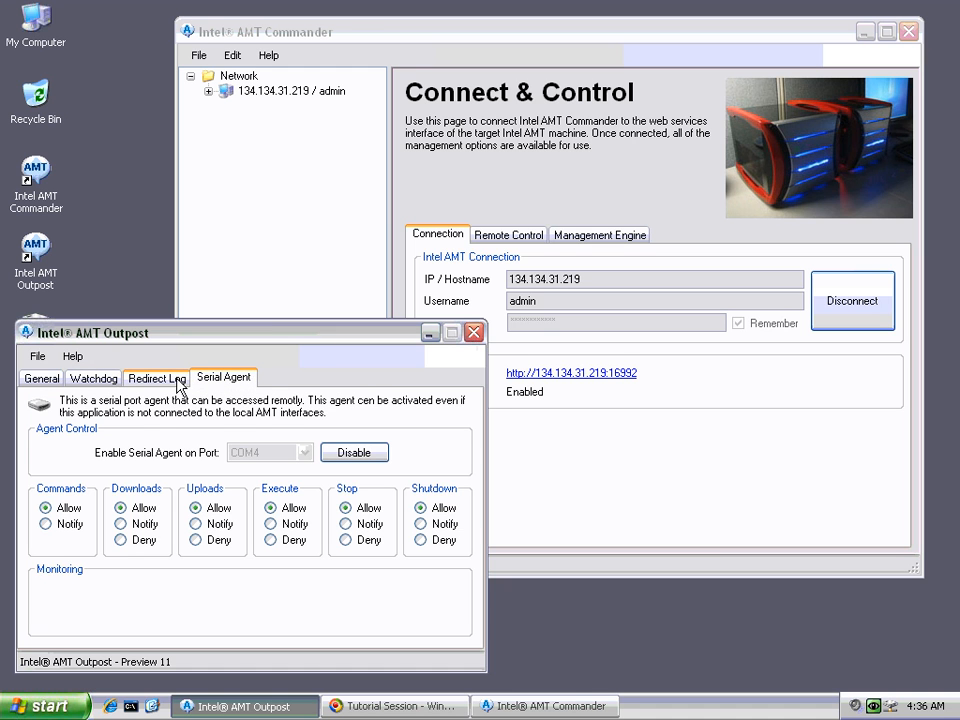
pyautogui.click(179, 384)
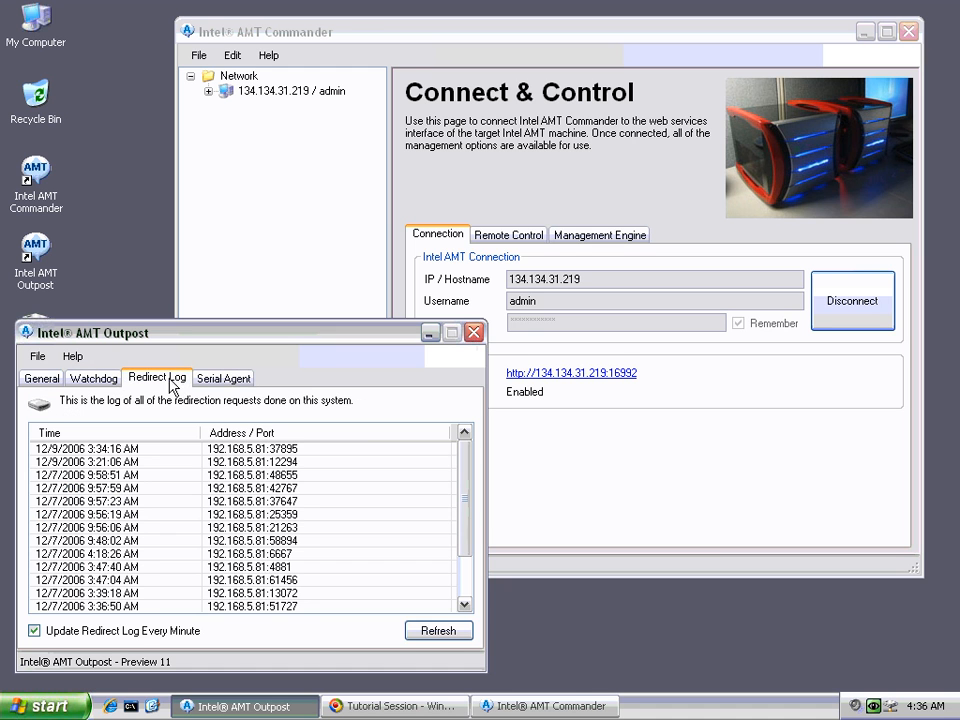
pyautogui.click(107, 382)
pyautogui.click(42, 378)
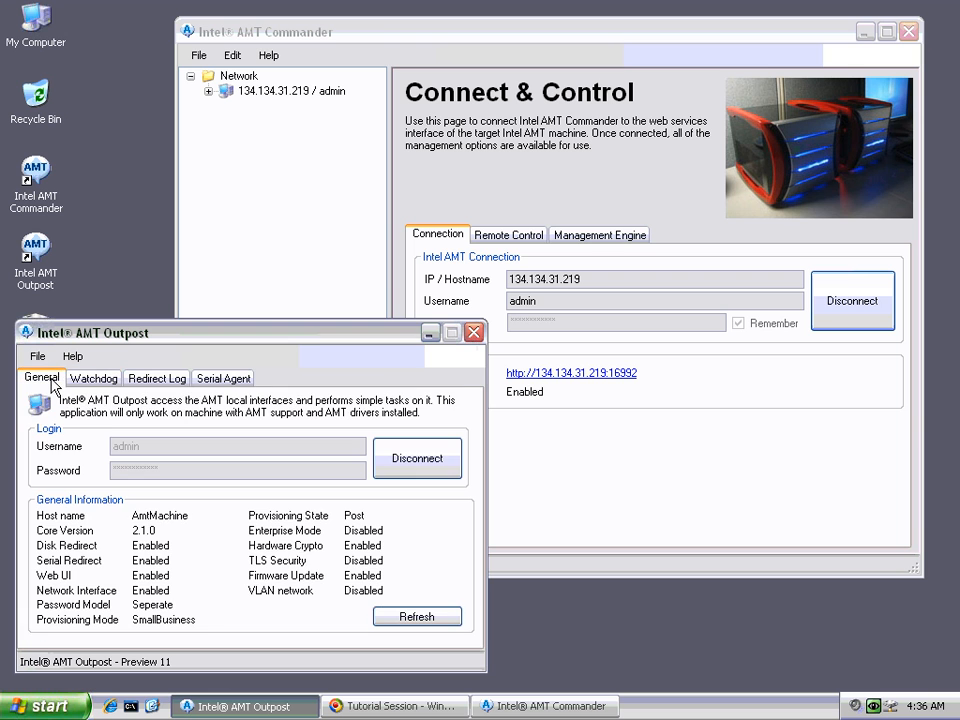
pyautogui.click(430, 332)
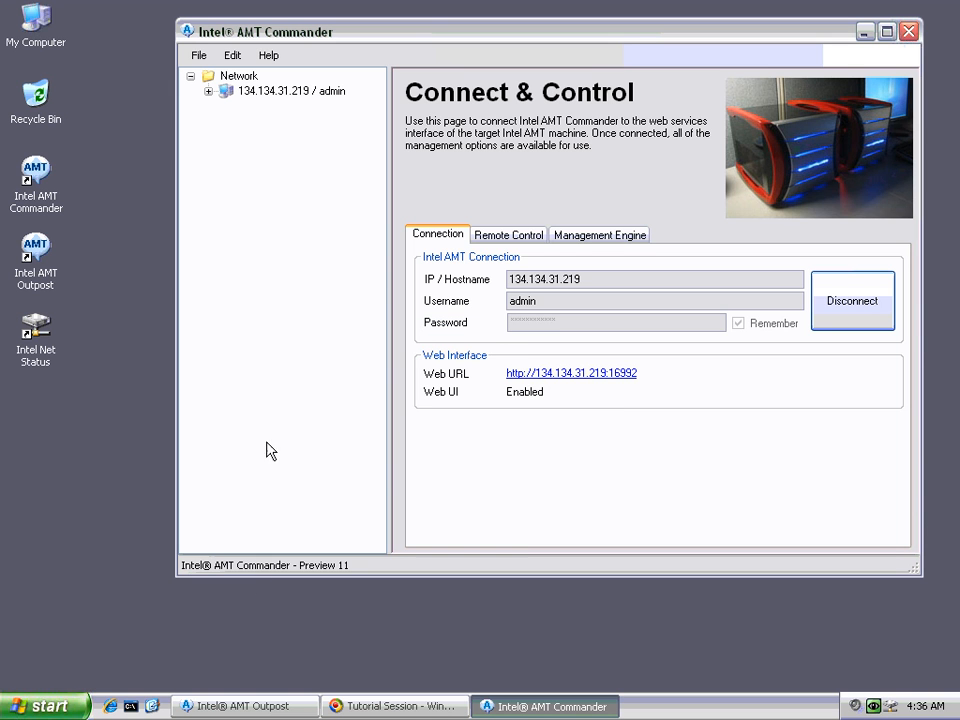
# Step: Start a new network filter on the connected computer, named IcmpDrop, with the type IPv4 Packets
pyautogui.click(208, 91)
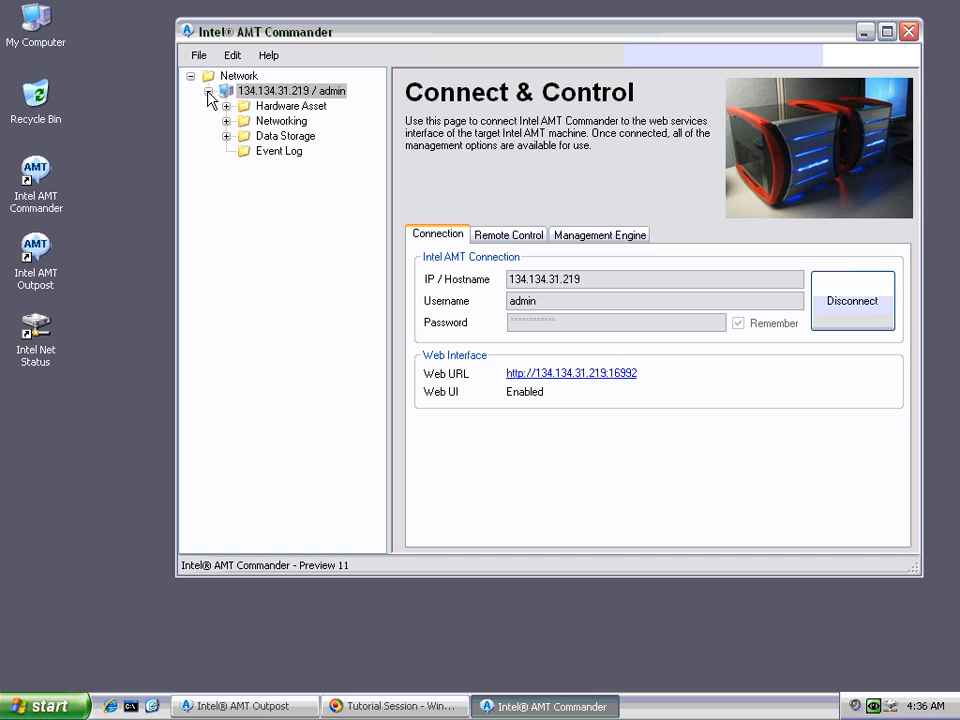
pyautogui.click(227, 121)
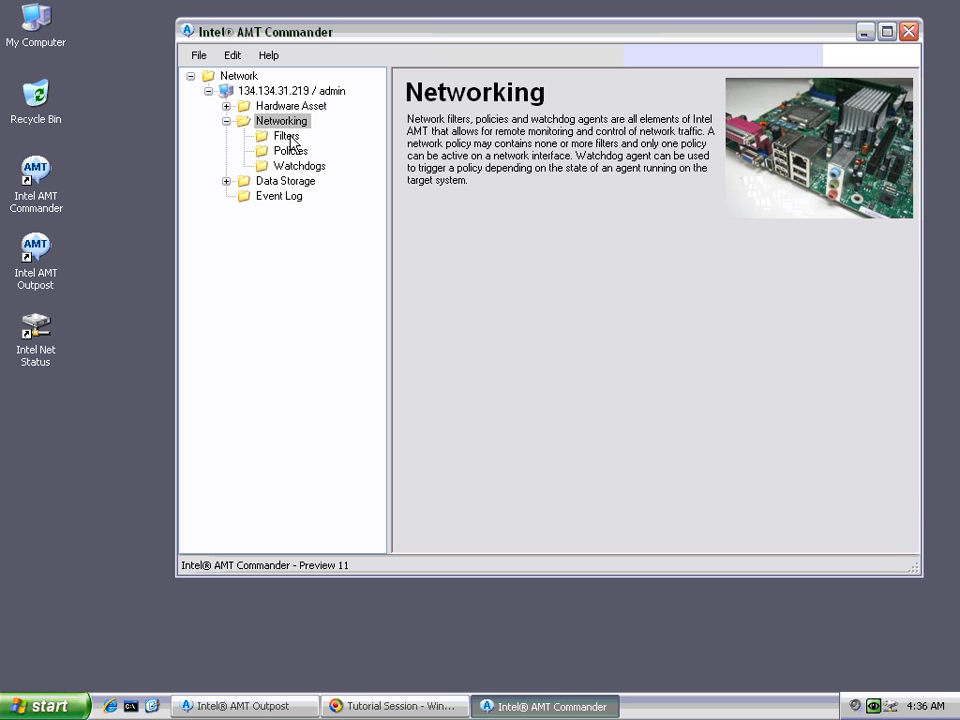
pyautogui.click(288, 137)
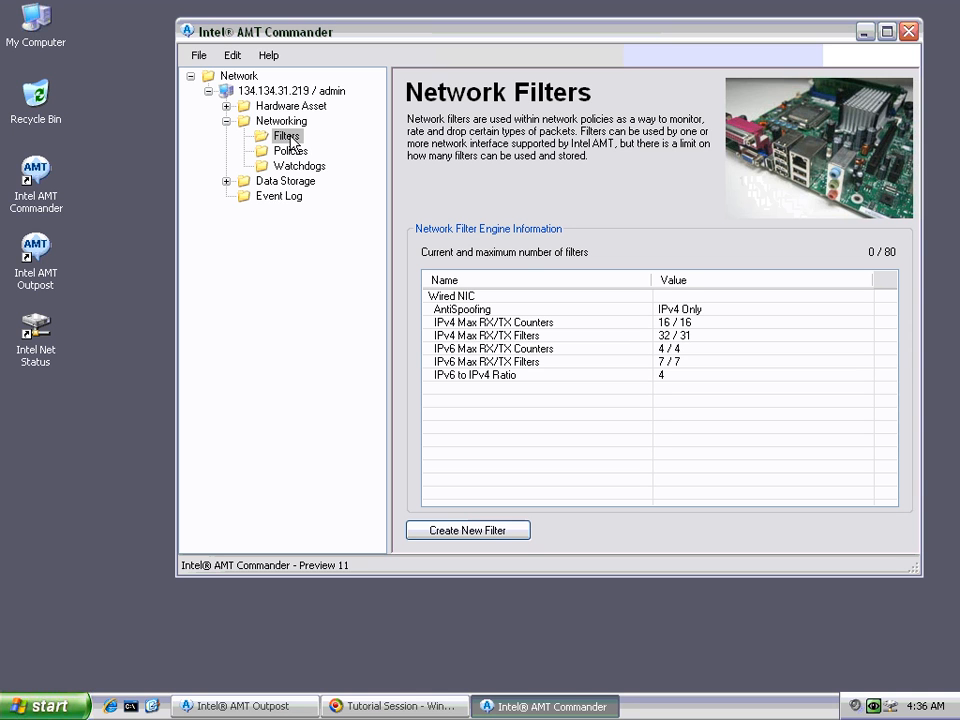
pyautogui.rightClick(292, 144)
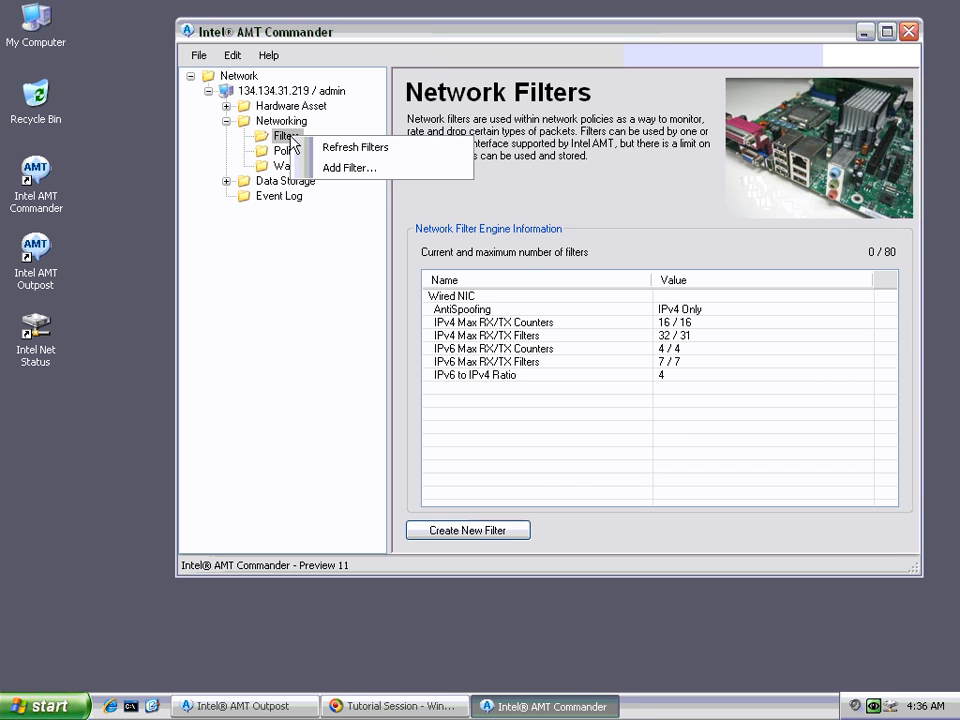
pyautogui.click(345, 168)
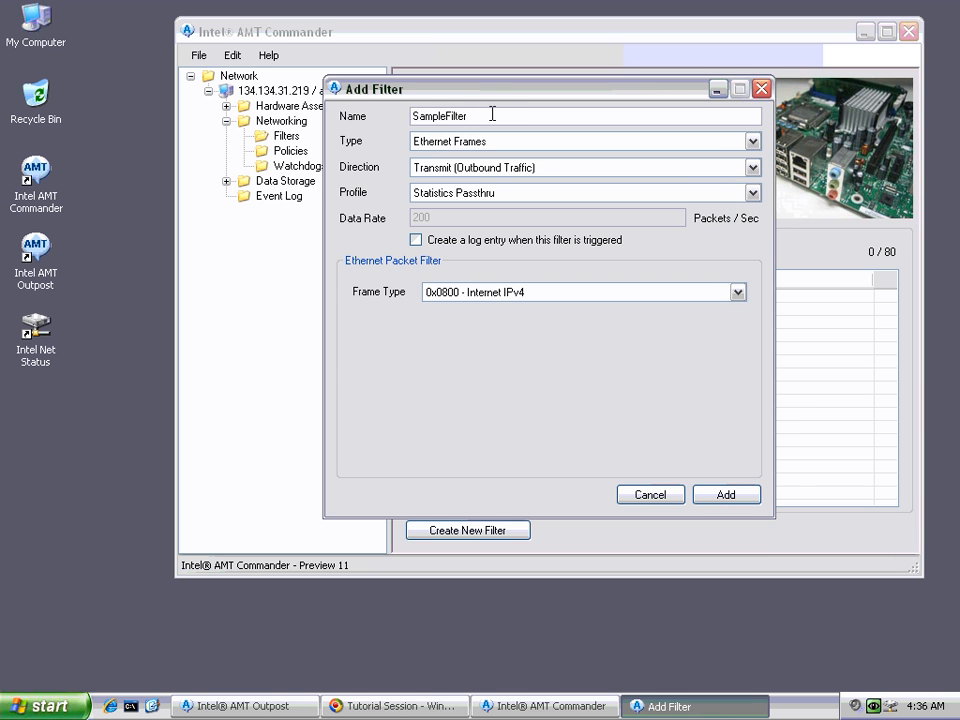
pyautogui.moveTo(489, 114); pyautogui.dragTo(368, 118)
pyautogui.write('IcmpDrop')
pyautogui.click(444, 146)
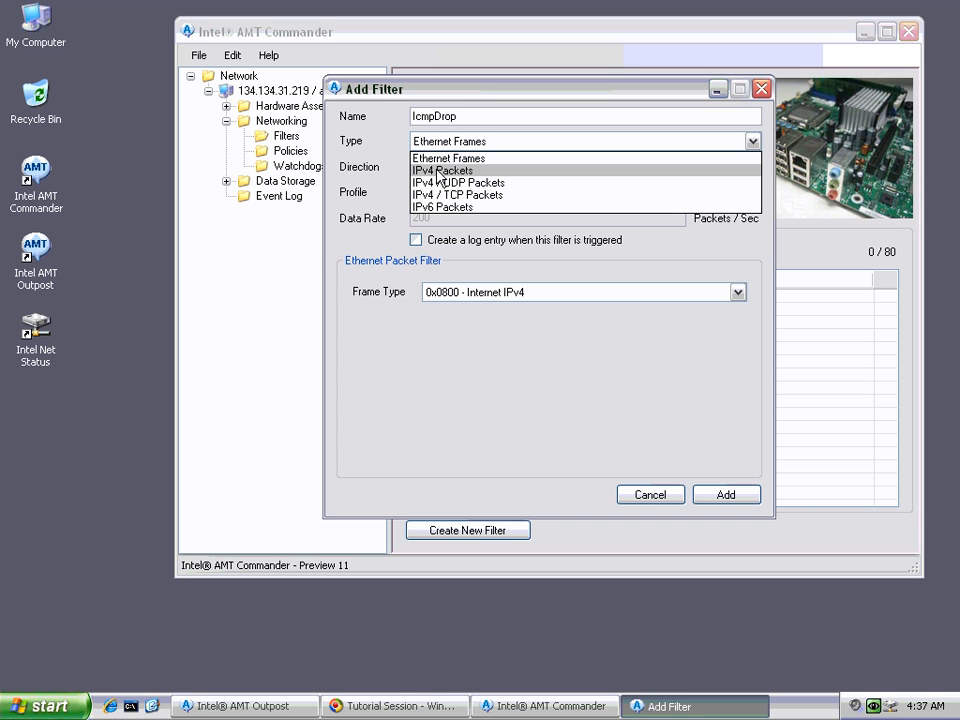
pyautogui.click(436, 171)
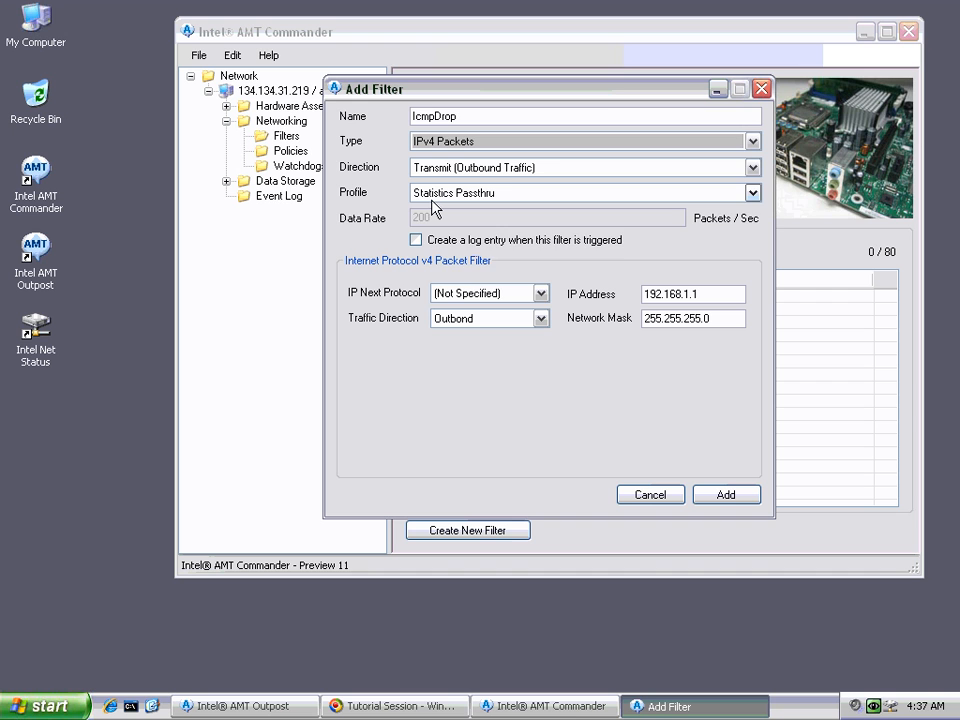
# Step: Set the filter's profile to Drop Packets and its IP next protocol to ICMP
pyautogui.click(435, 193)
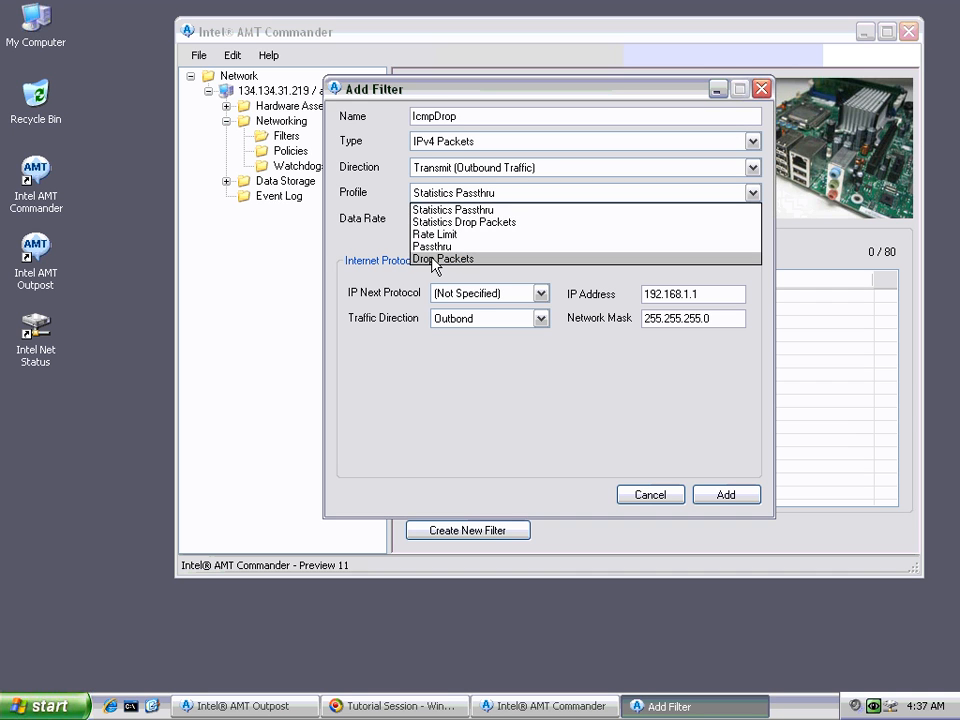
pyautogui.click(433, 259)
pyautogui.click(472, 294)
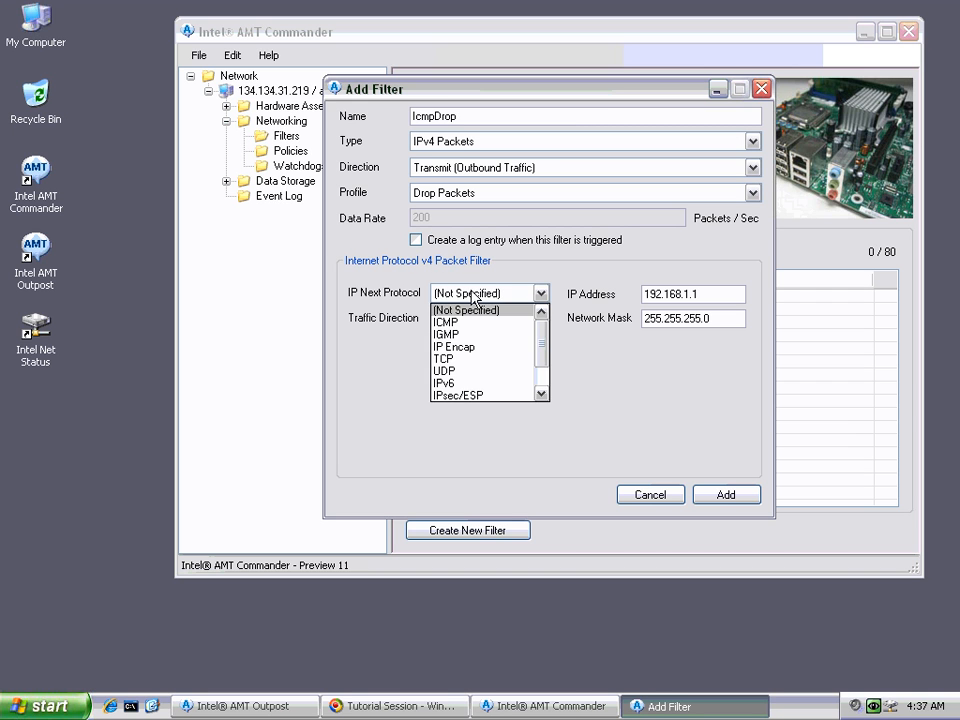
pyautogui.click(468, 322)
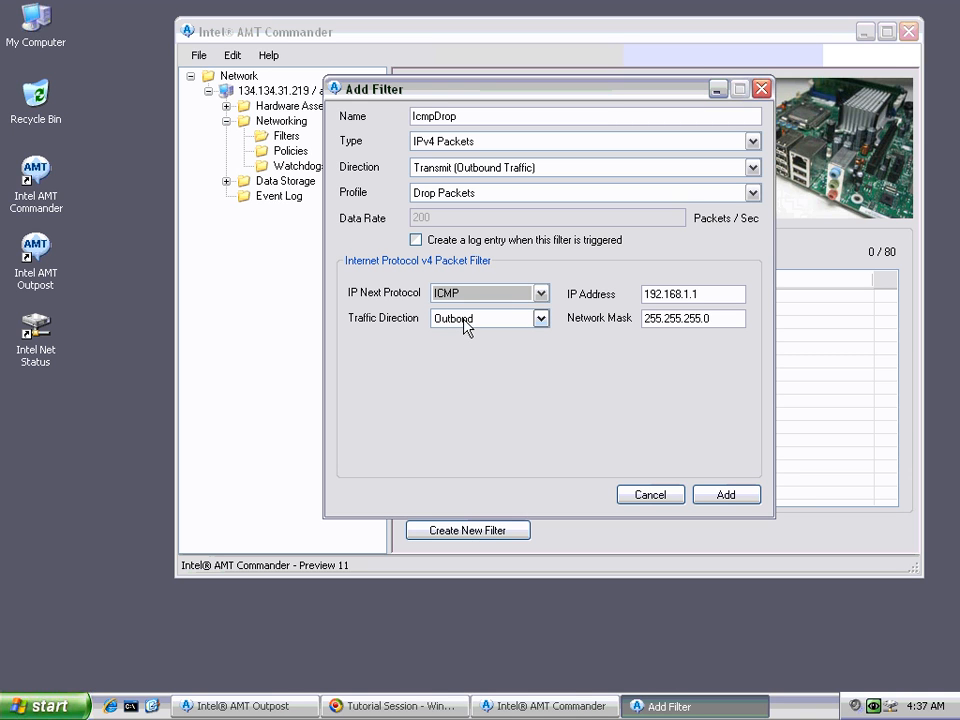
# Step: Set the filter's IP address to 192.168.5.1
pyautogui.rightClick(684, 294)
pyautogui.click(681, 296)
pyautogui.press('BackSpace')
pyautogui.write('5')
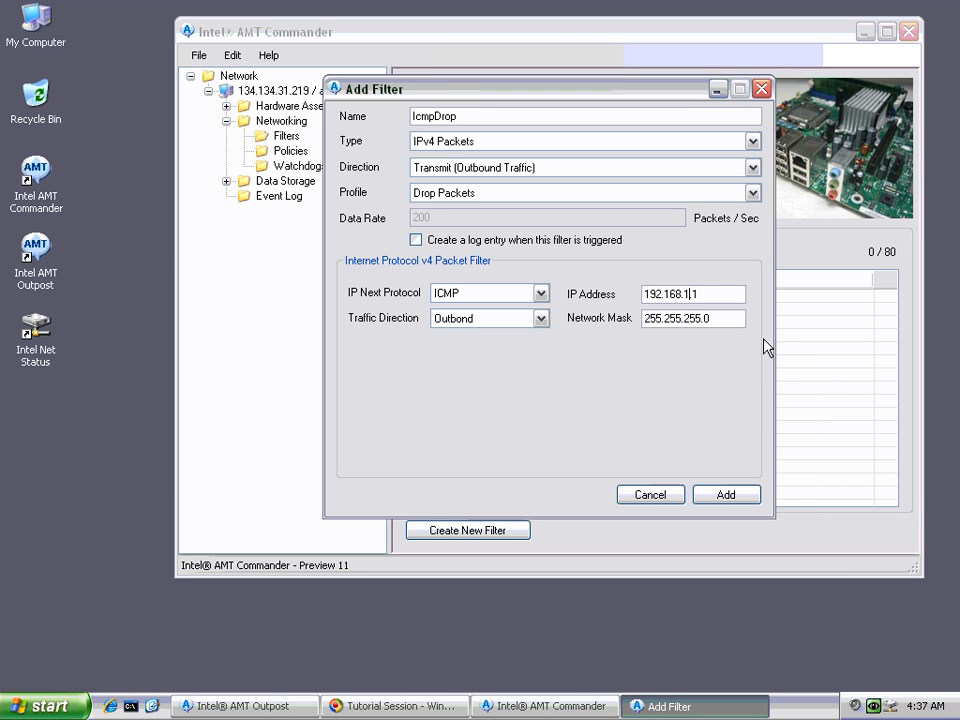
pyautogui.click(718, 298)
# Step: Add the filter with its profile changed to Statistics Drop Packets, and display the IcmpDrop filter's details
pyautogui.click(452, 195)
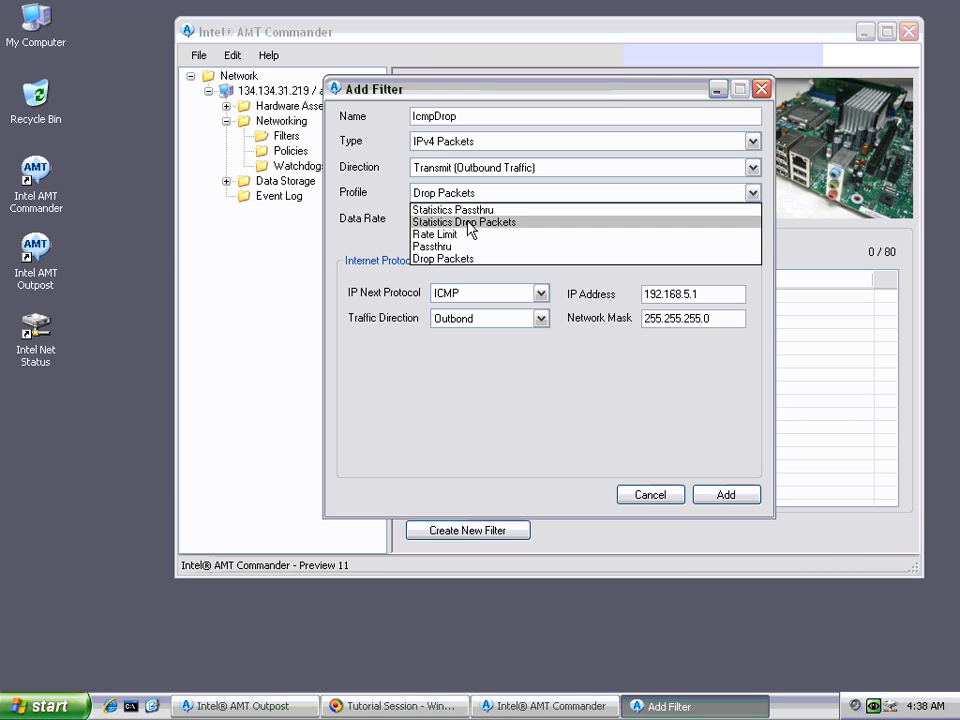
pyautogui.click(470, 222)
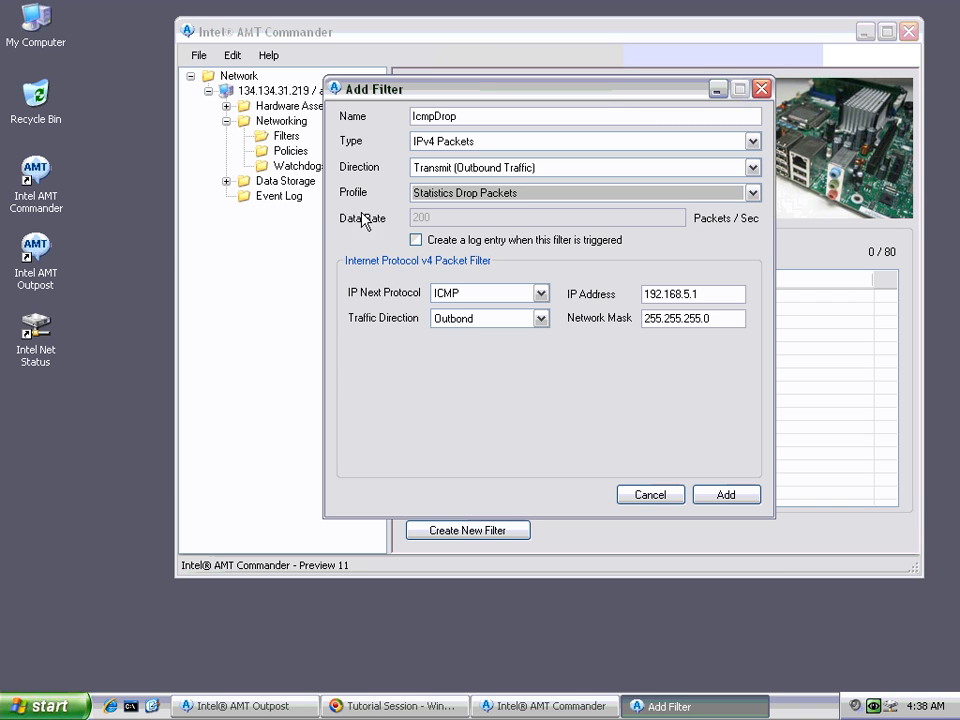
pyautogui.click(727, 495)
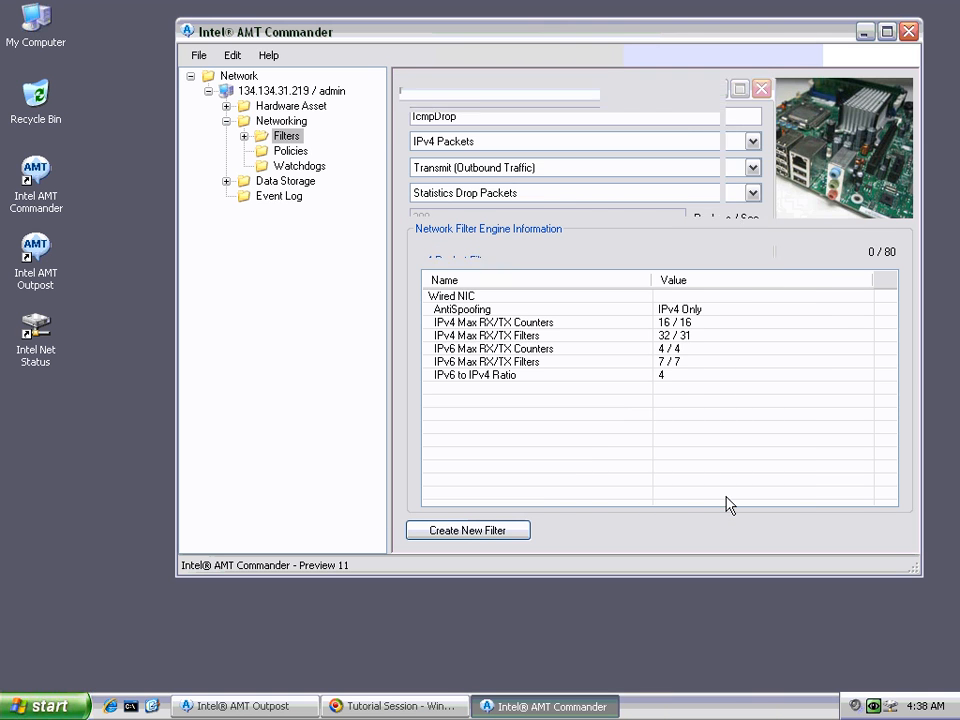
pyautogui.click(243, 135)
pyautogui.click(300, 151)
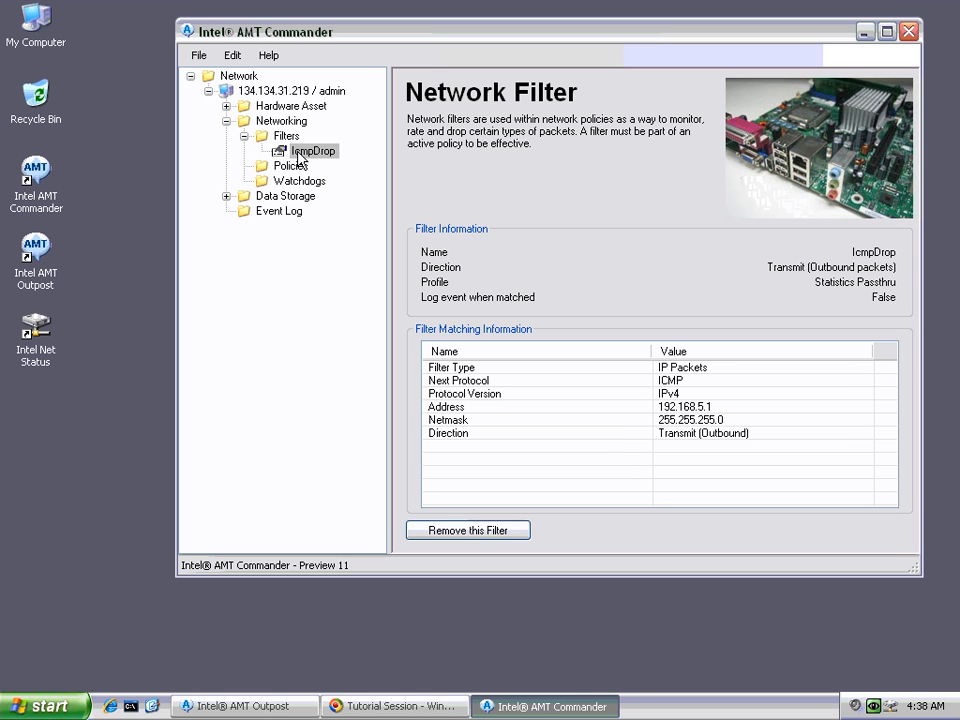
# Step: Start a new network policy on the connected computer, named IcmpDropPolicy, and include the IcmpDrop filter in it
pyautogui.click(300, 168)
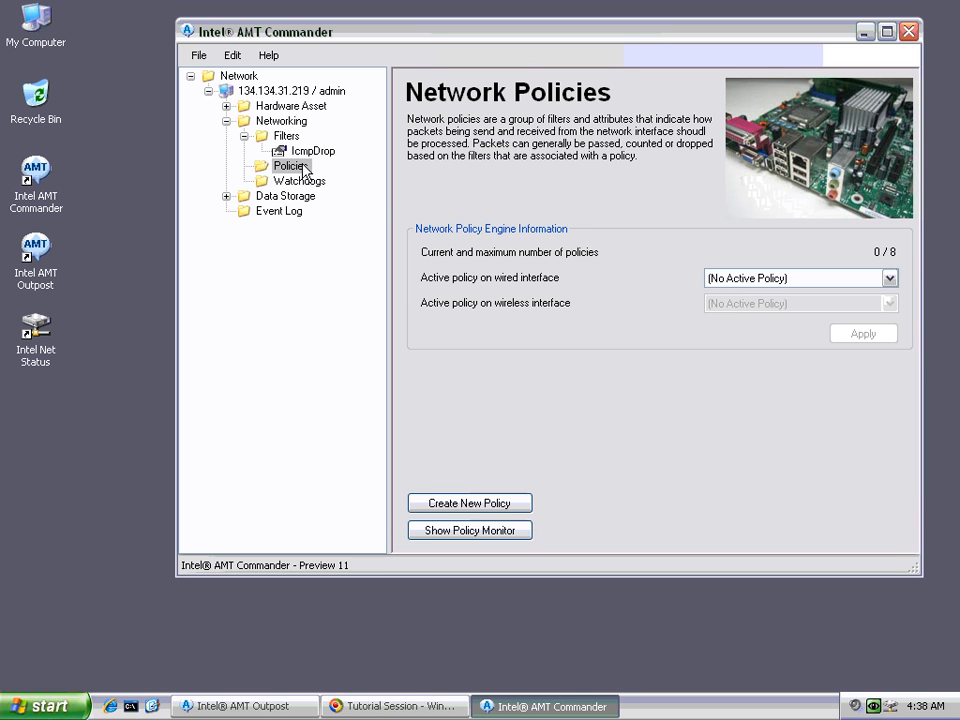
pyautogui.rightClick(303, 170)
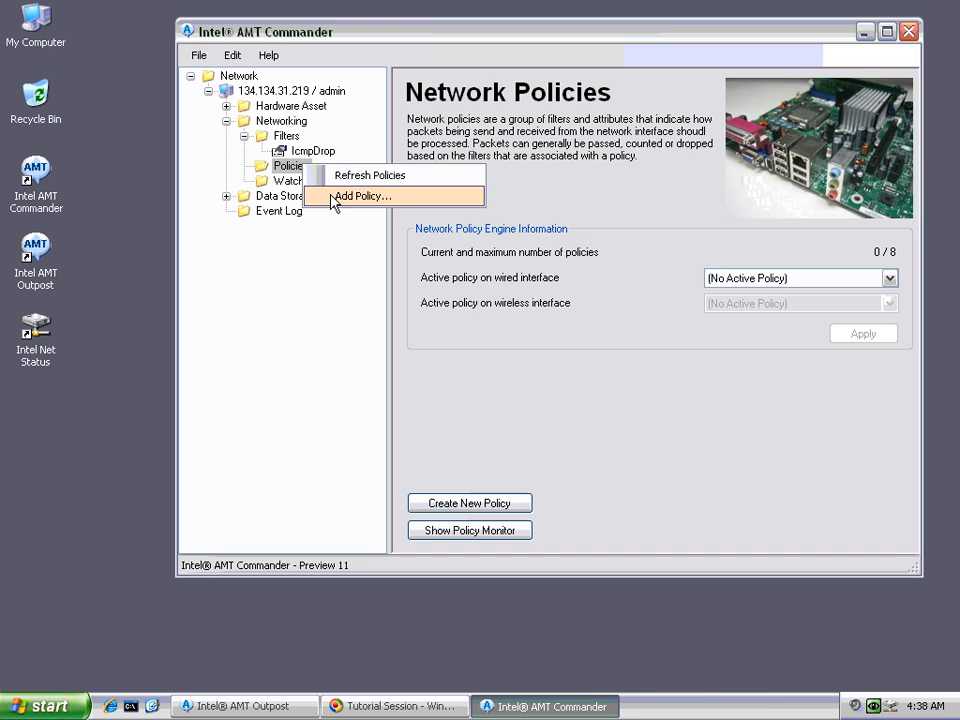
pyautogui.click(340, 196)
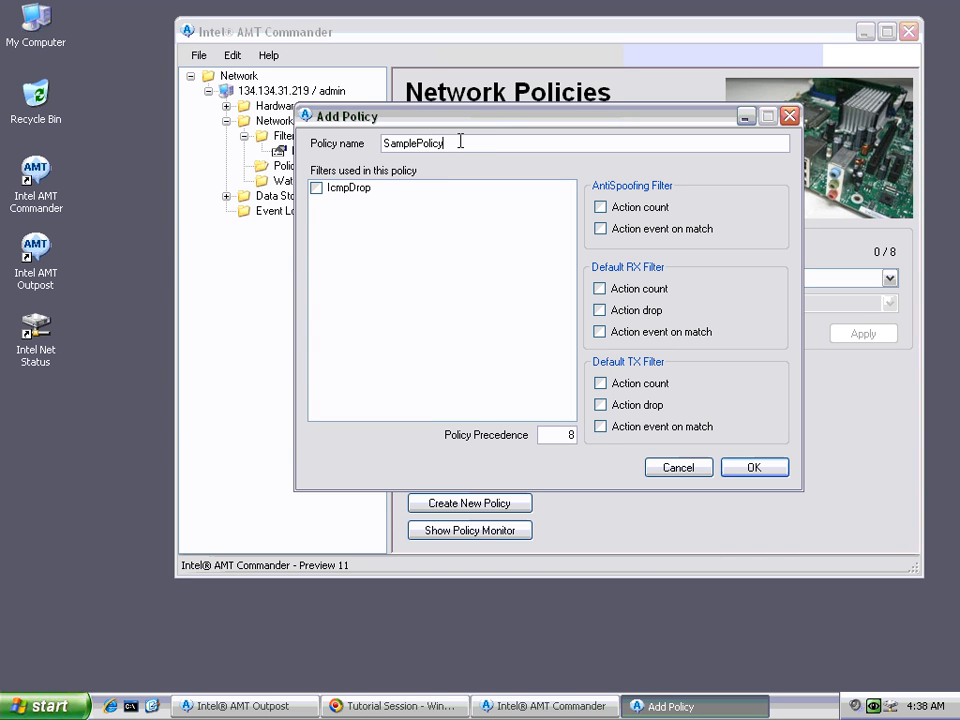
pyautogui.moveTo(461, 141); pyautogui.dragTo(238, 143)
pyautogui.write('Icmp')
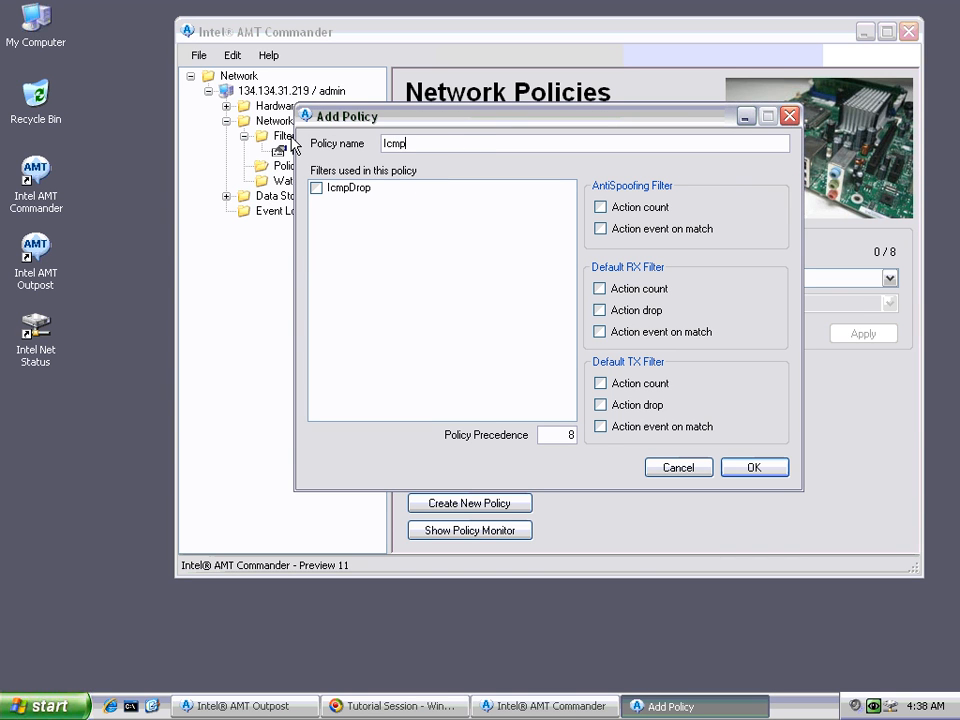
pyautogui.write('DropPolicy')
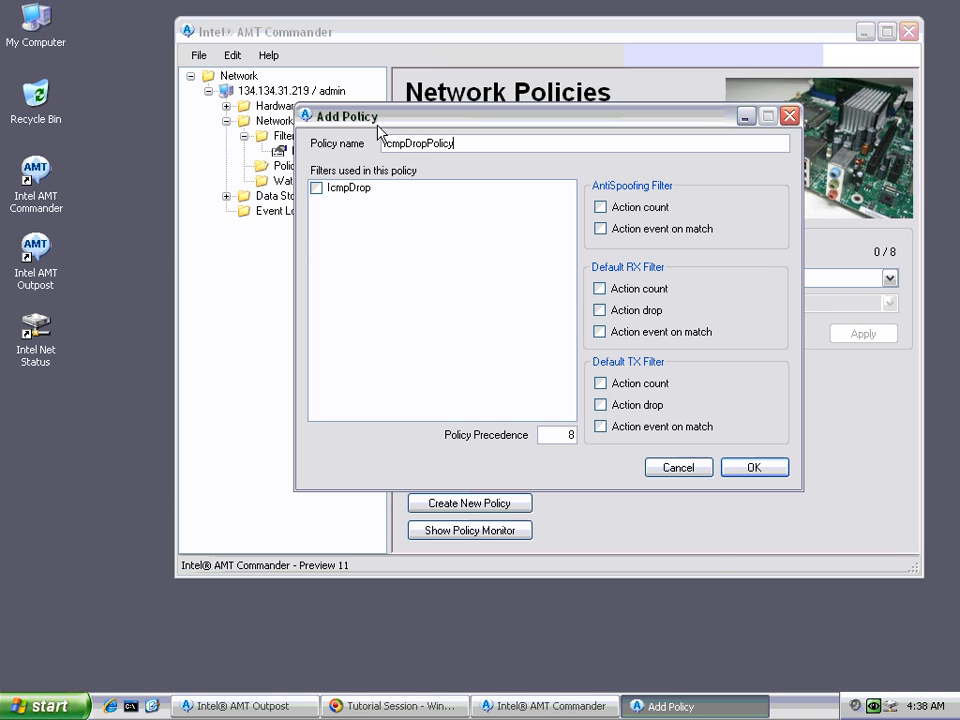
pyautogui.click(317, 187)
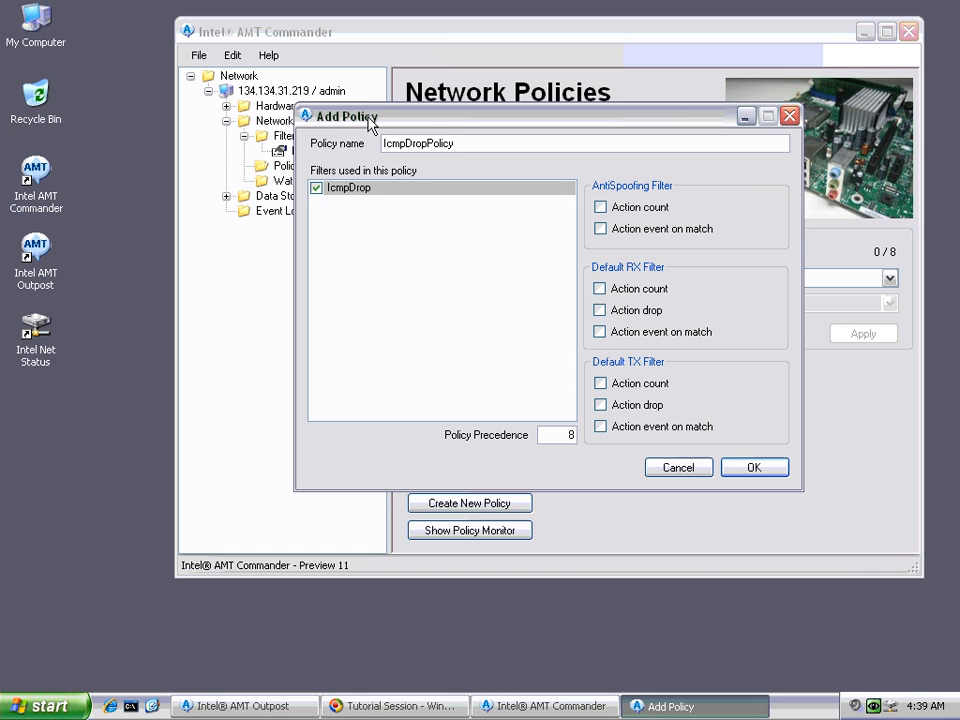
pyautogui.moveTo(371, 120); pyautogui.dragTo(414, 127)
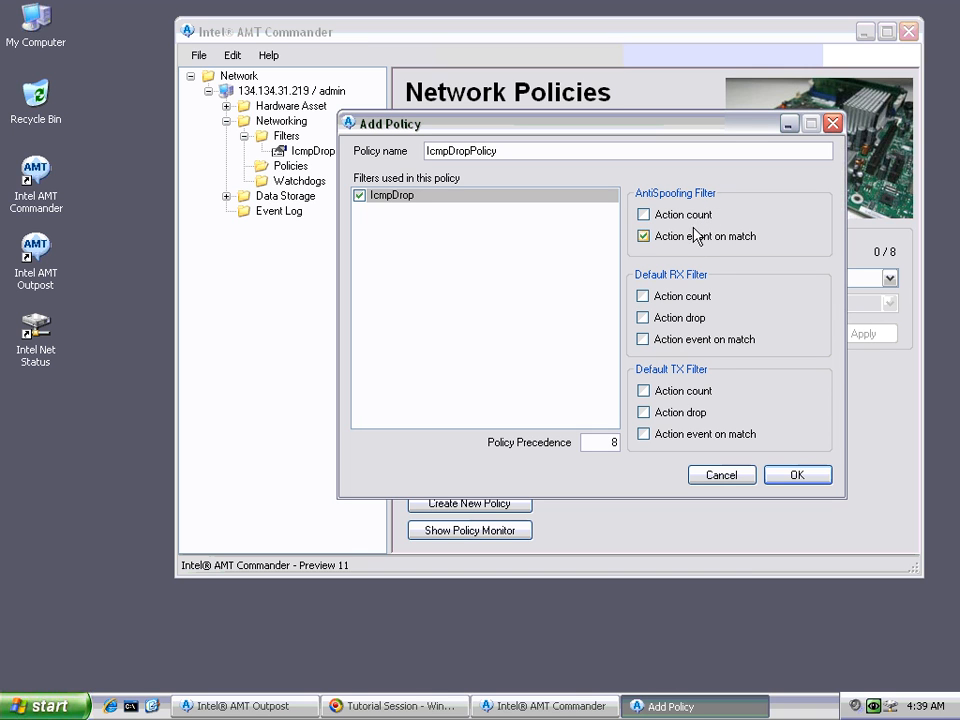
pyautogui.click(693, 221)
pyautogui.click(691, 217)
pyautogui.click(691, 239)
pyautogui.click(693, 243)
# Step: Add the configured policy to the computer and display the details of IcmpDropPolicy
pyautogui.click(797, 478)
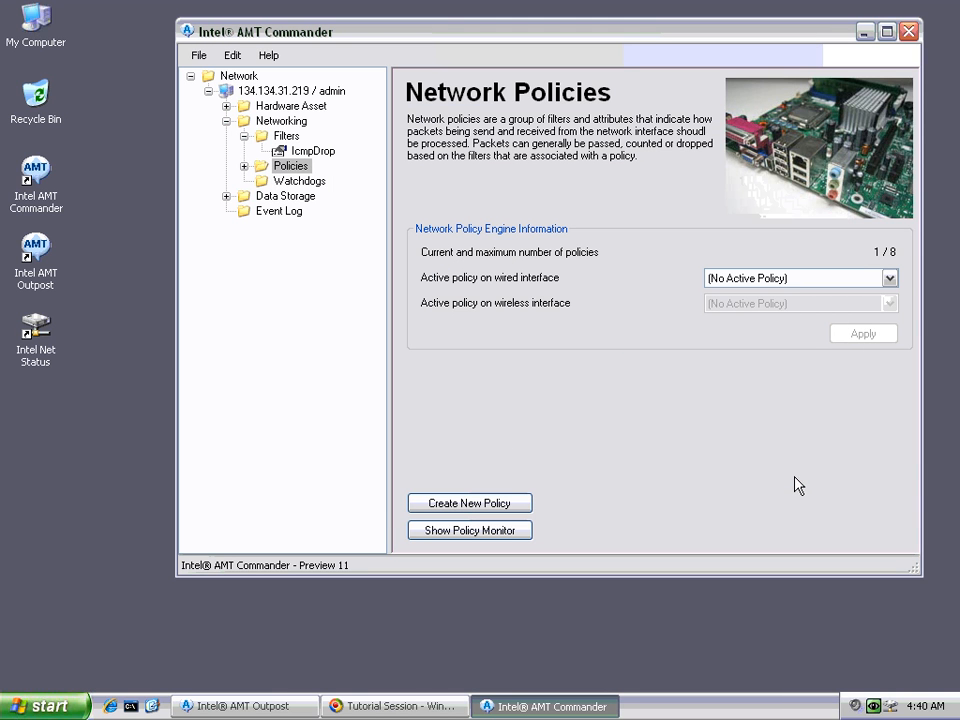
pyautogui.click(243, 166)
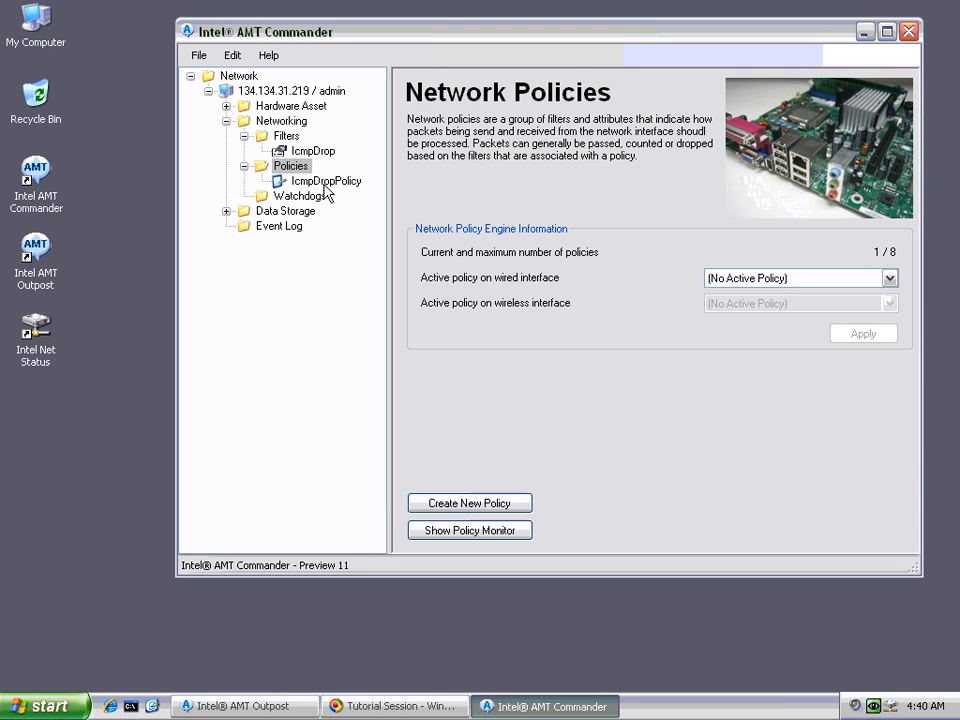
pyautogui.click(324, 182)
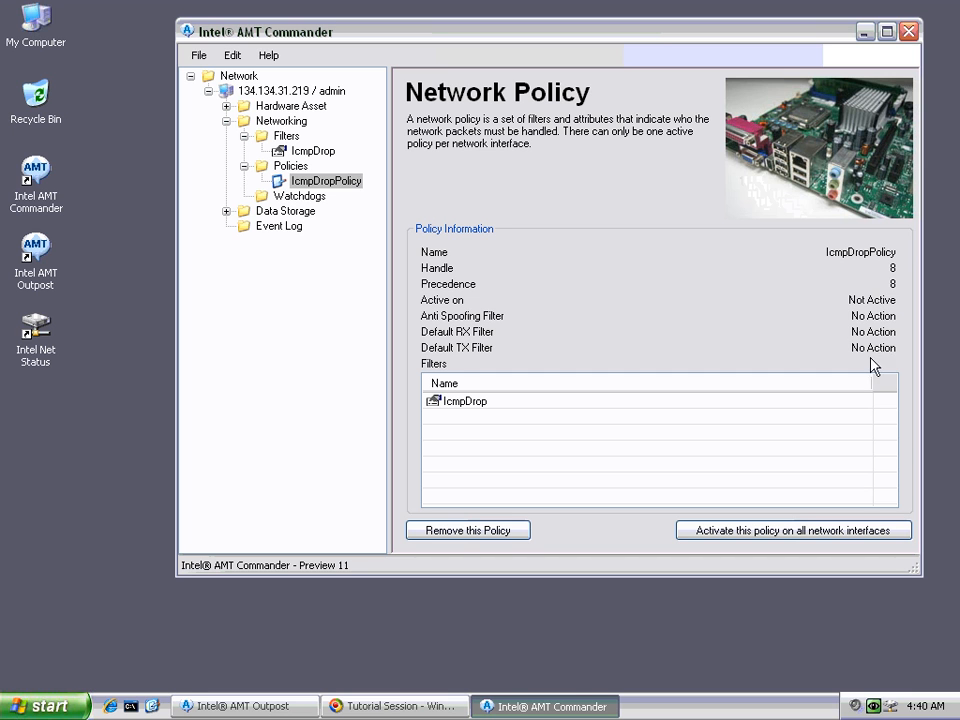
# Step: Open the Intel Net Status ping window near the lower edge of the desktop and return to Intel AMT Commander
pyautogui.rightClick(892, 705)
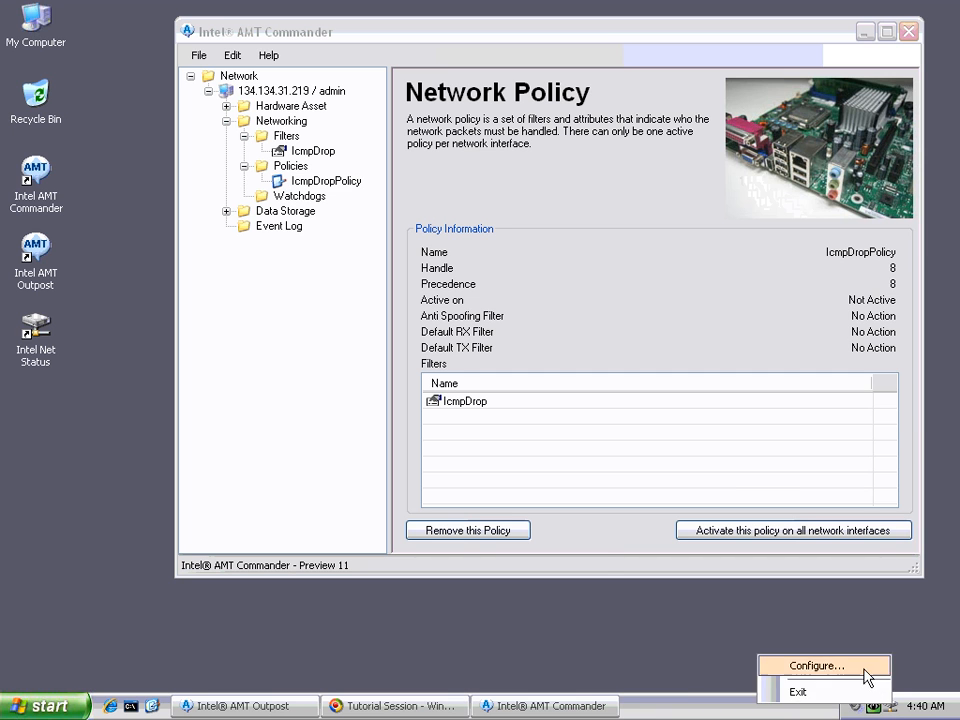
pyautogui.click(862, 667)
pyautogui.moveTo(705, 455); pyautogui.dragTo(706, 470)
pyautogui.click(611, 366)
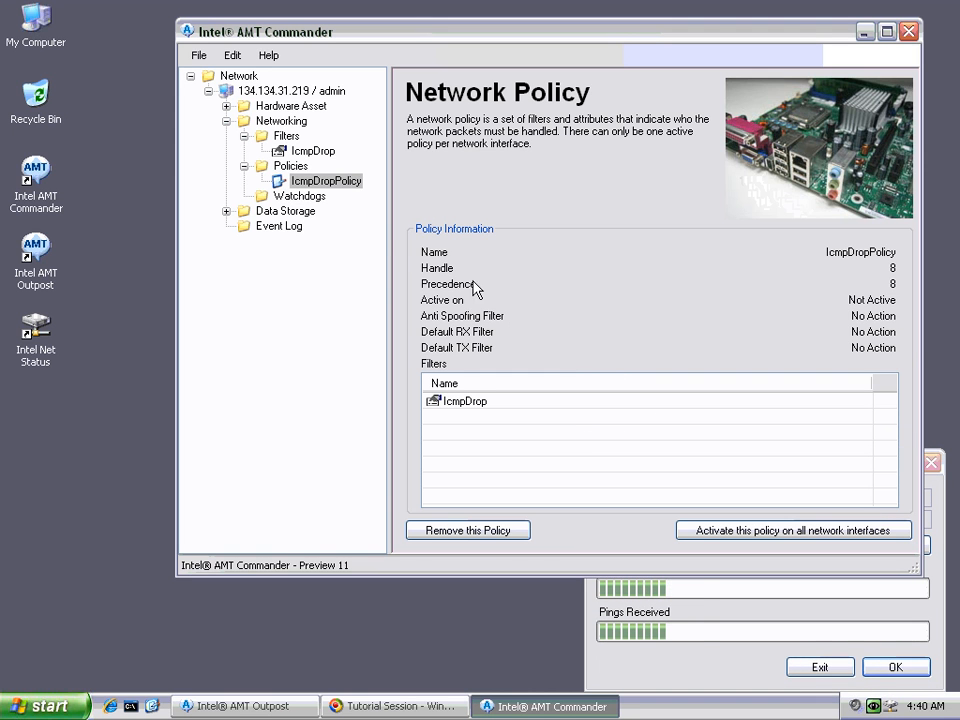
# Step: Activate IcmpDropPolicy on the wired NIC
pyautogui.rightClick(318, 182)
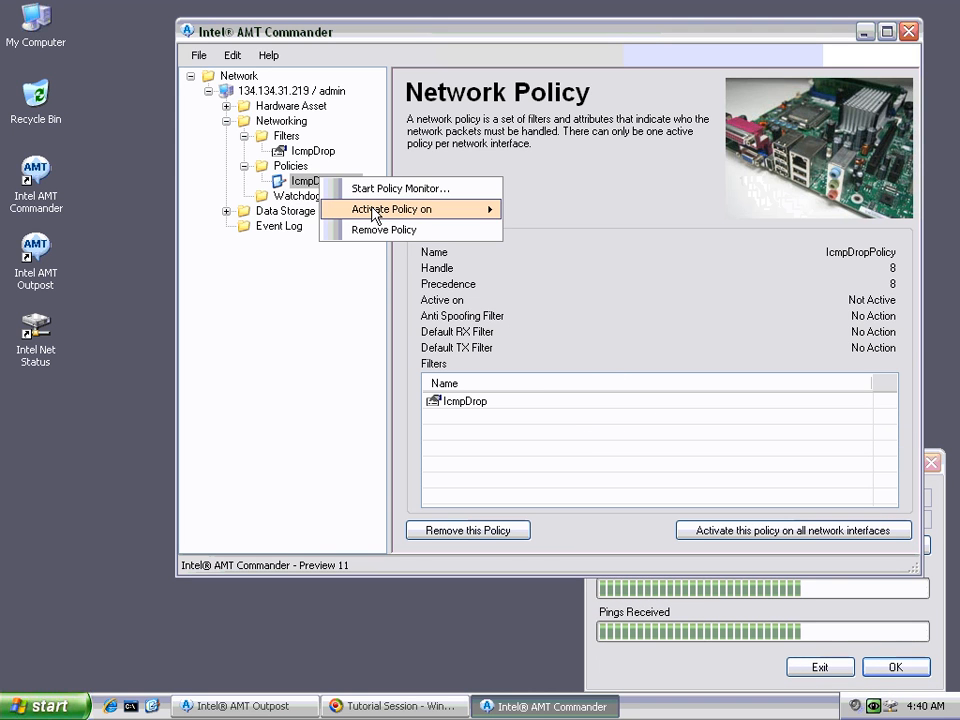
pyautogui.moveTo(371, 209)
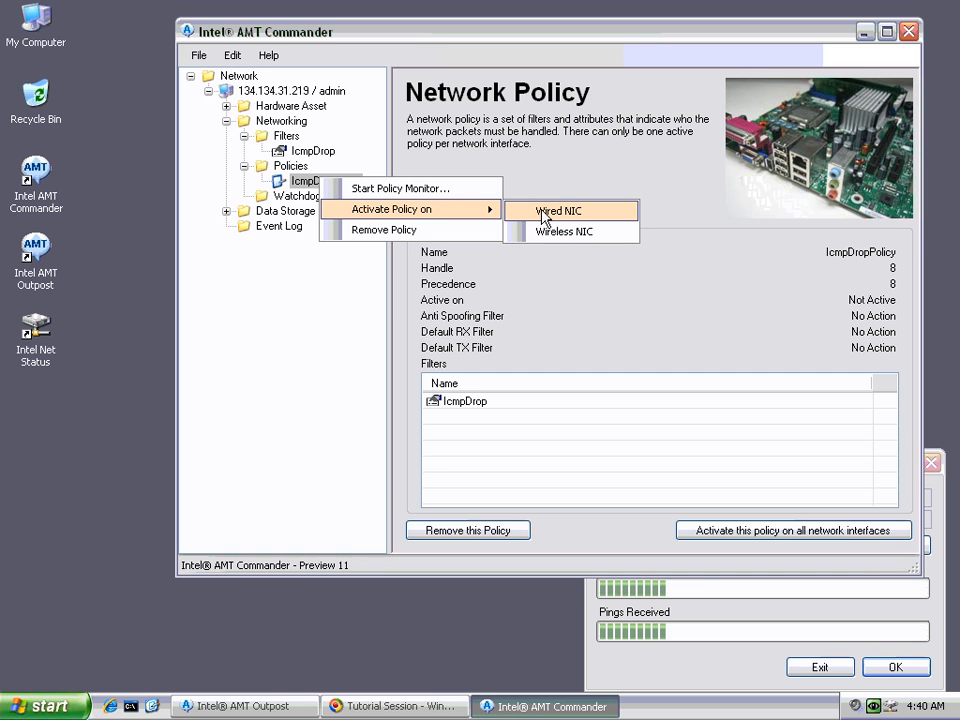
pyautogui.click(545, 215)
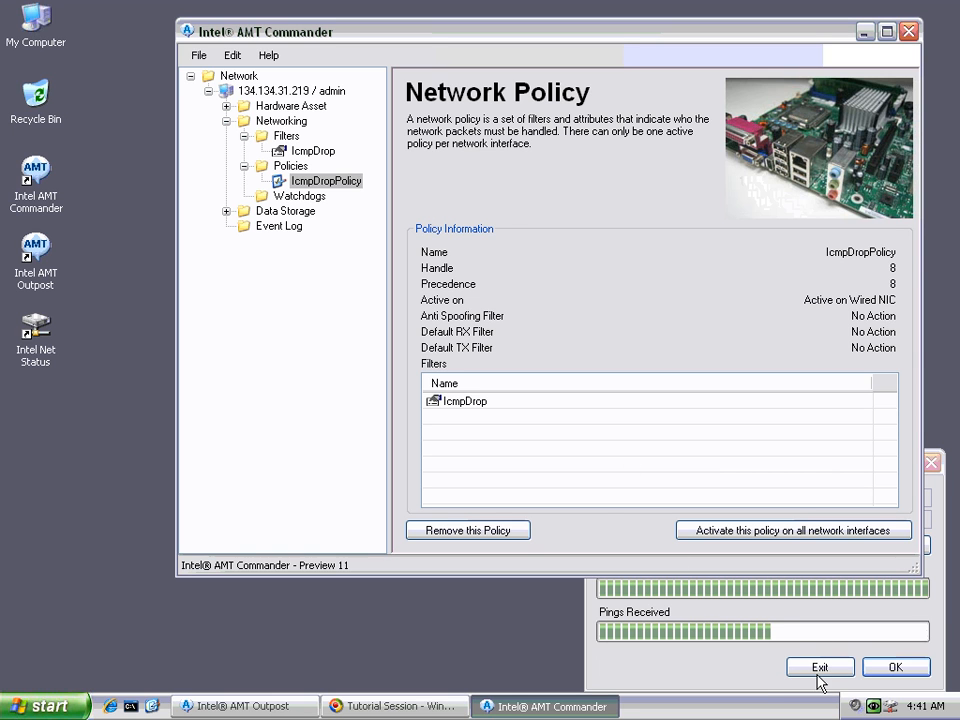
# Step: Compare the sent and received pings in Intel Net Status with the matching information of the IcmpDrop filter
pyautogui.click(737, 680)
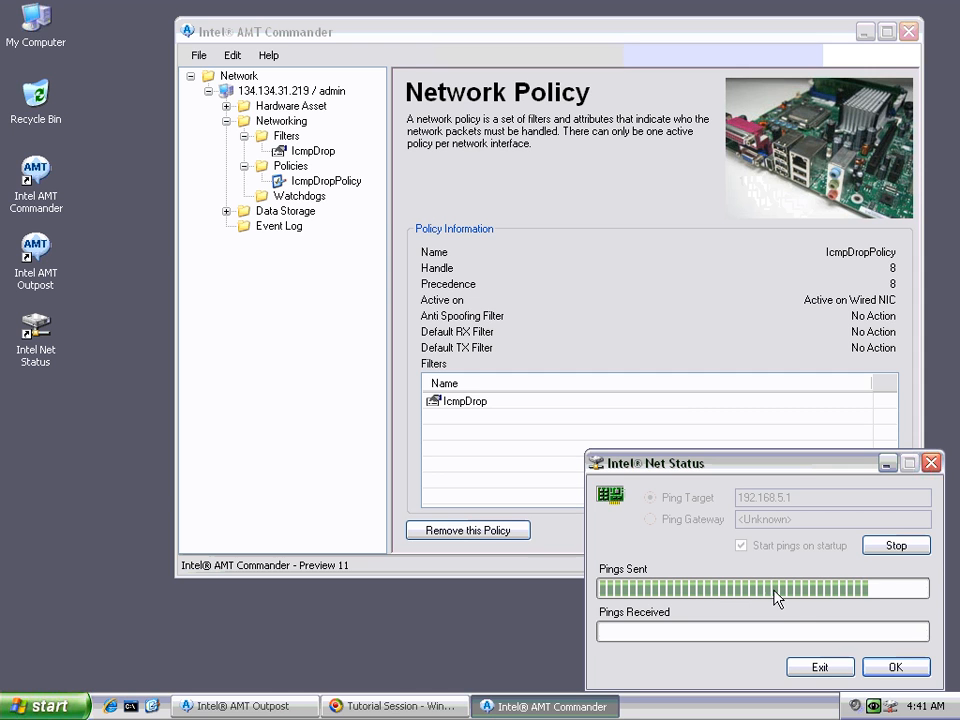
pyautogui.click(308, 151)
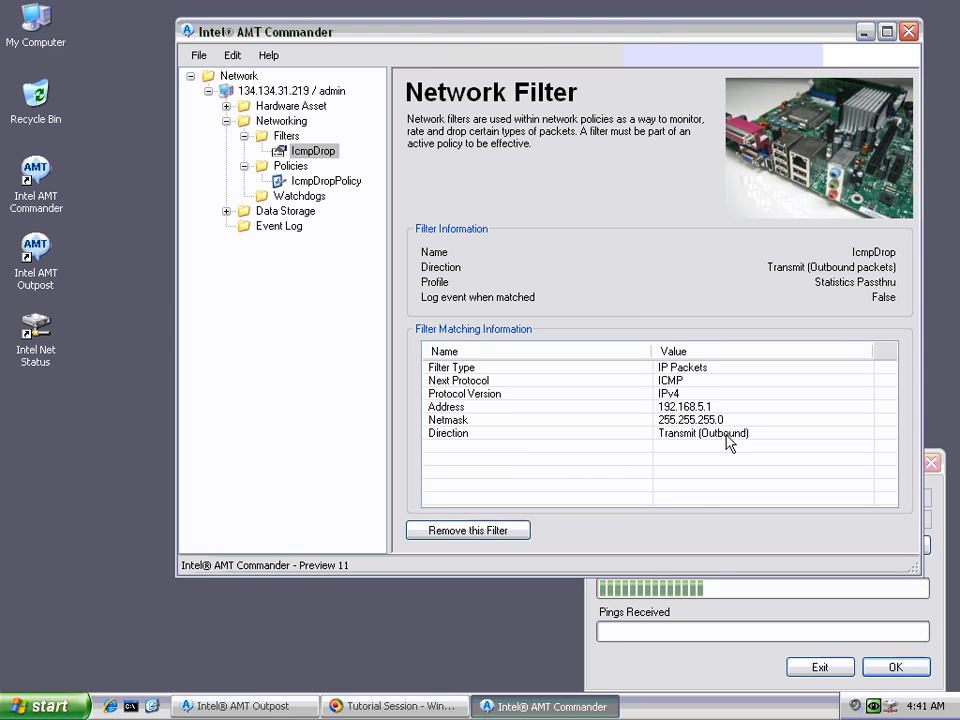
pyautogui.click(712, 604)
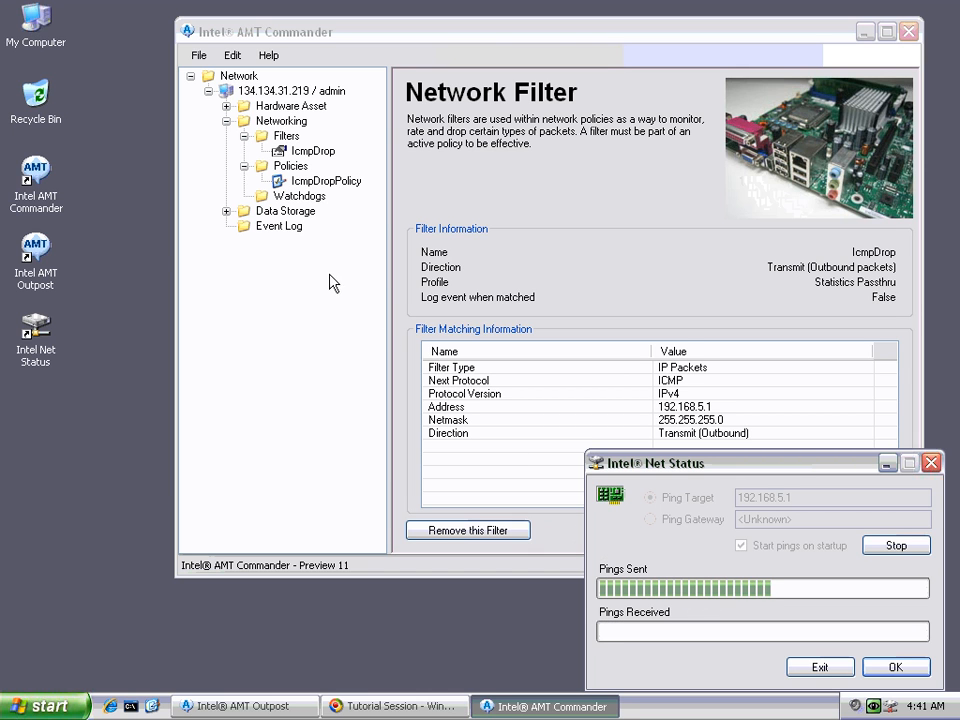
# Step: Start the policy monitor for IcmpDropPolicy and enable its auto refresh
pyautogui.click(285, 167)
pyautogui.rightClick(288, 168)
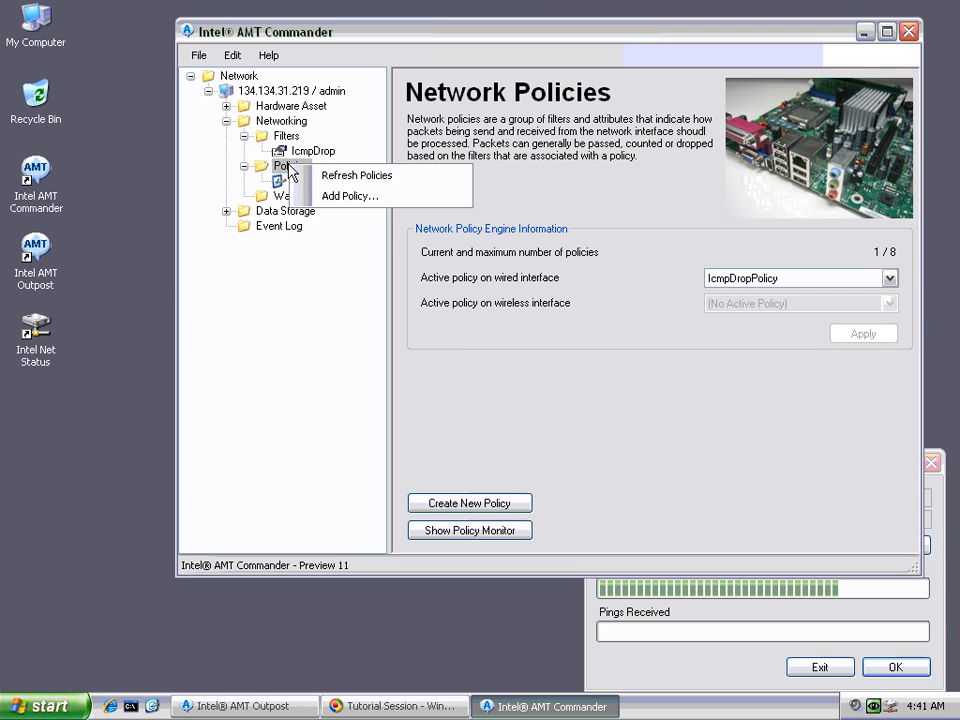
pyautogui.click(280, 181)
pyautogui.rightClick(284, 180)
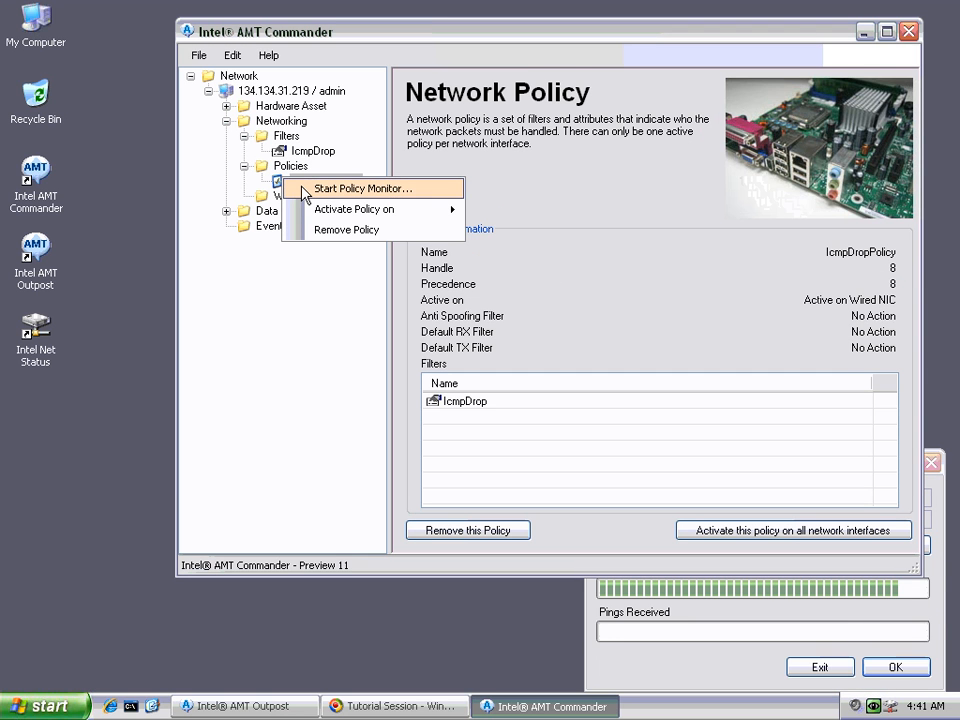
pyautogui.click(305, 190)
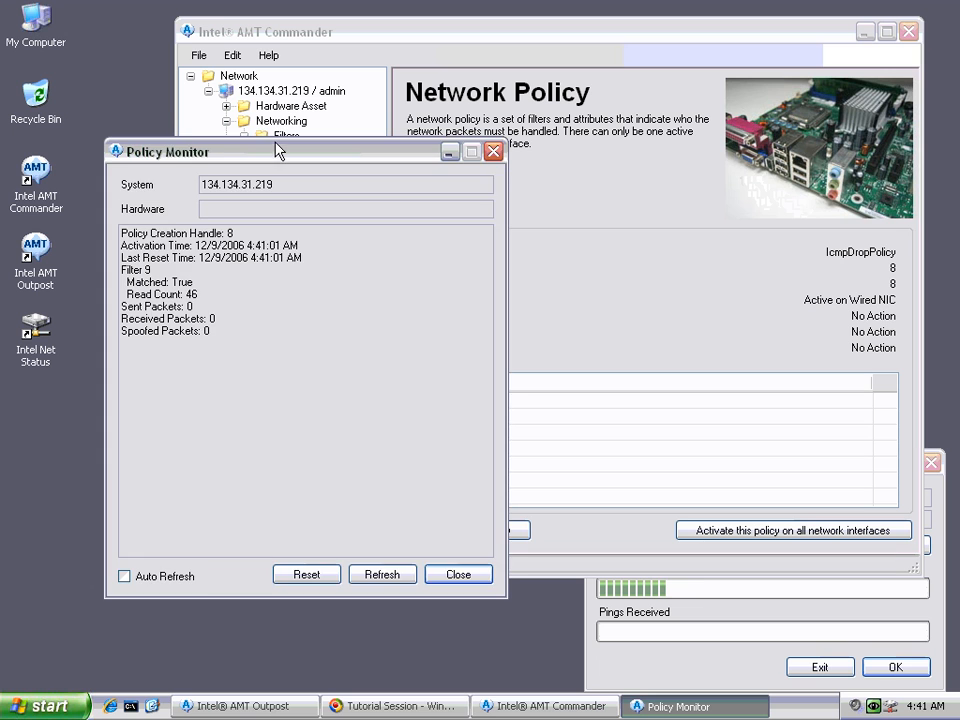
pyautogui.moveTo(278, 150); pyautogui.dragTo(258, 215)
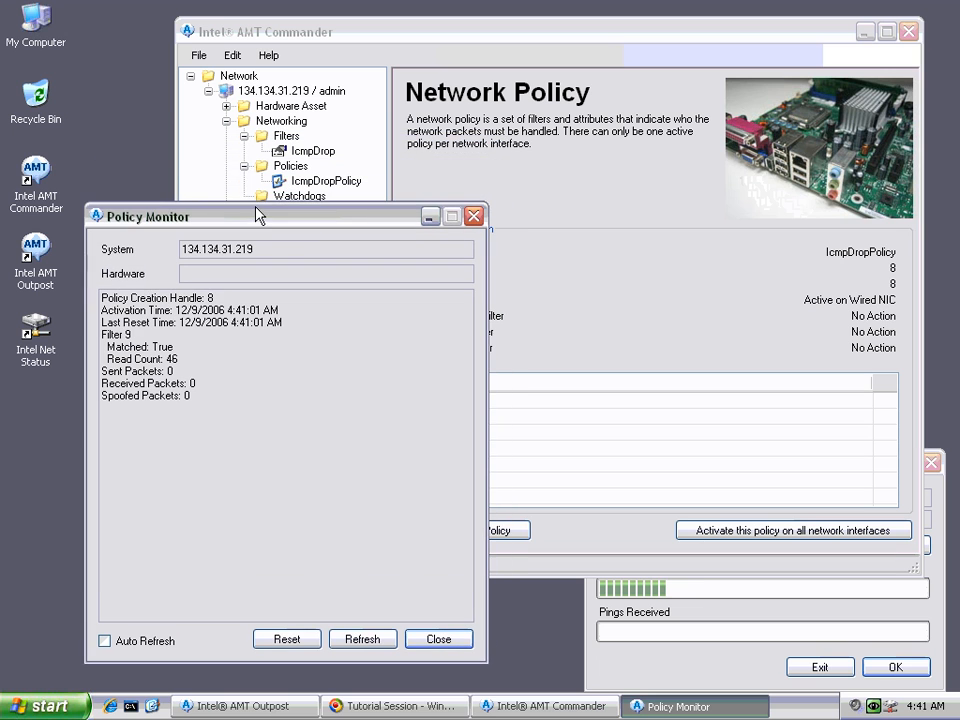
pyautogui.click(105, 641)
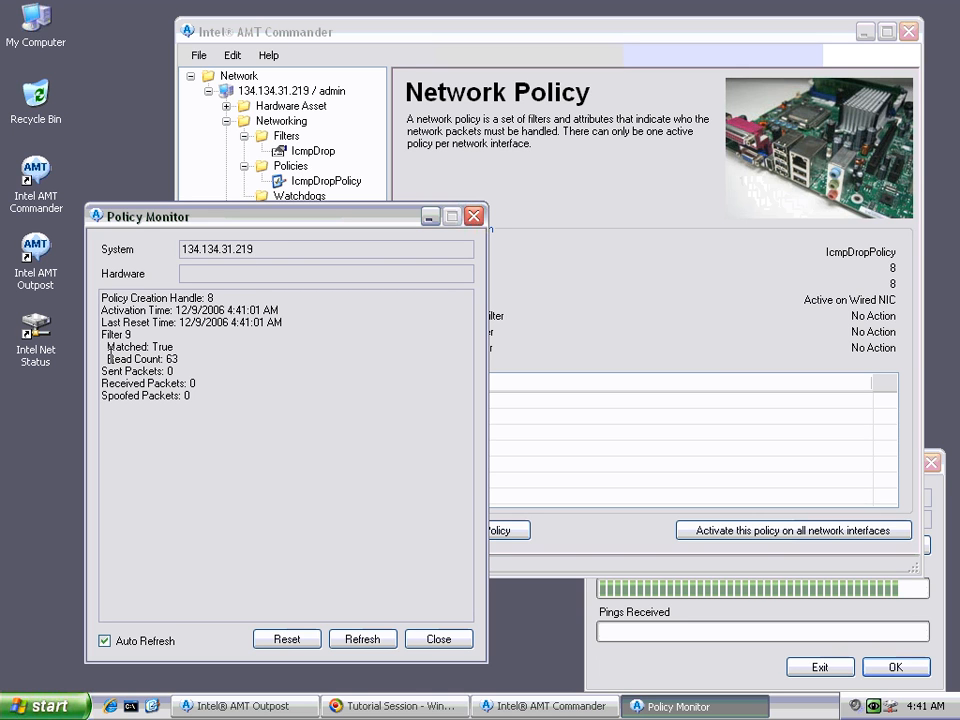
# Step: Examine the filter's matched state and read count in the policy monitor, and close the monitor
pyautogui.moveTo(107, 358); pyautogui.dragTo(148, 358)
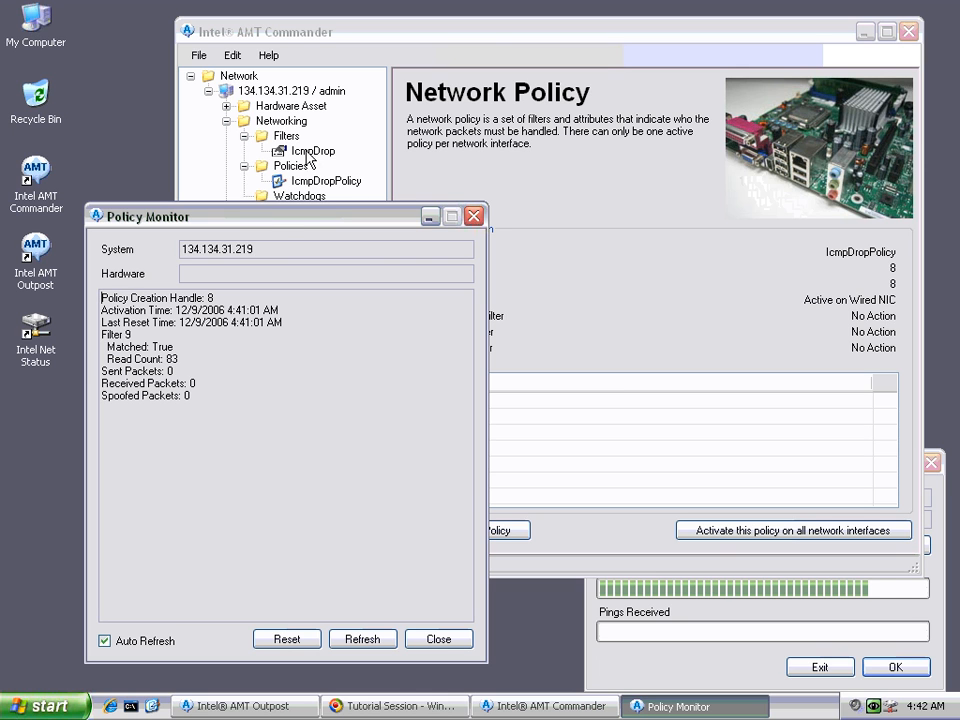
pyautogui.moveTo(152, 345)
pyautogui.mouseDown()
pyautogui.moveTo(185, 343)
pyautogui.moveTo(152, 361)
pyautogui.mouseUp()
pyautogui.click(204, 358)
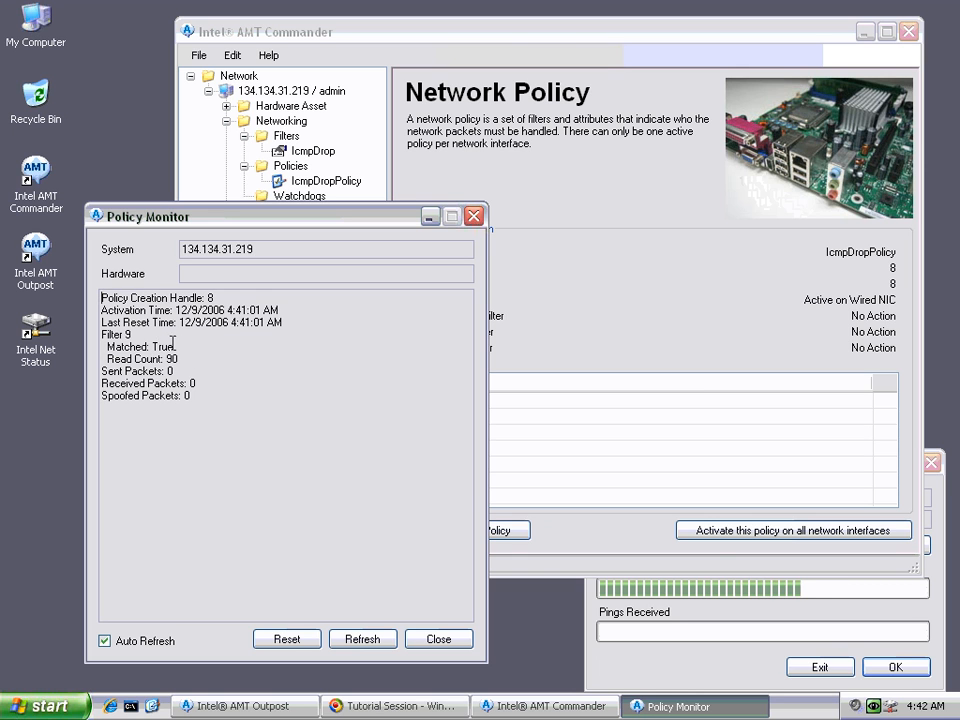
pyautogui.moveTo(155, 346); pyautogui.dragTo(182, 345)
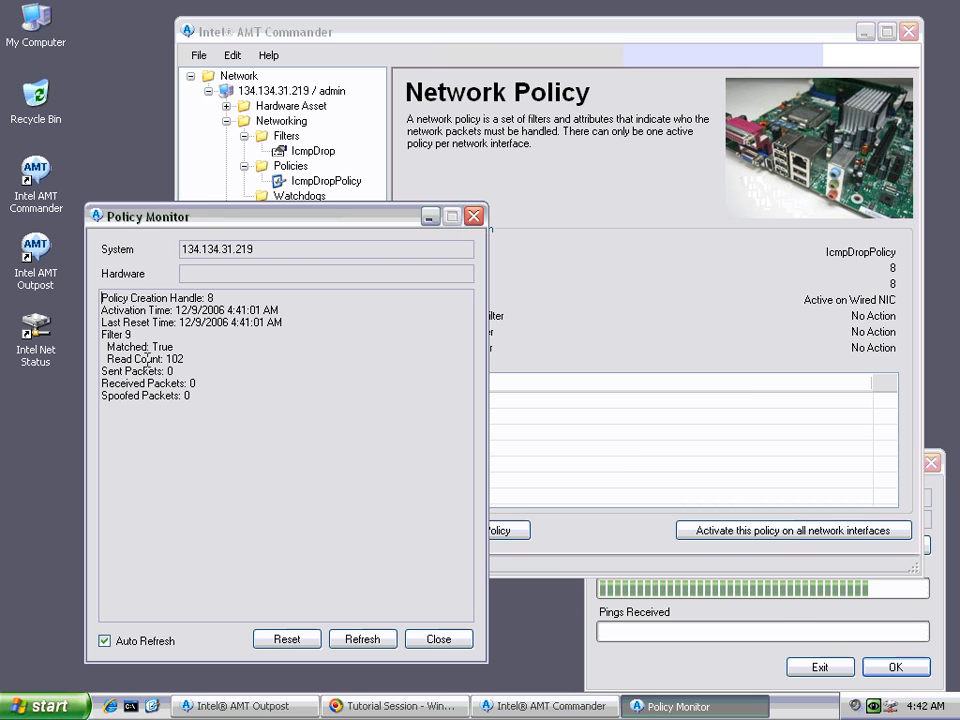
pyautogui.click(440, 639)
# Step: Deactivate IcmpDropPolicy on the wired NIC and check the pings in Intel Net Status
pyautogui.rightClick(352, 181)
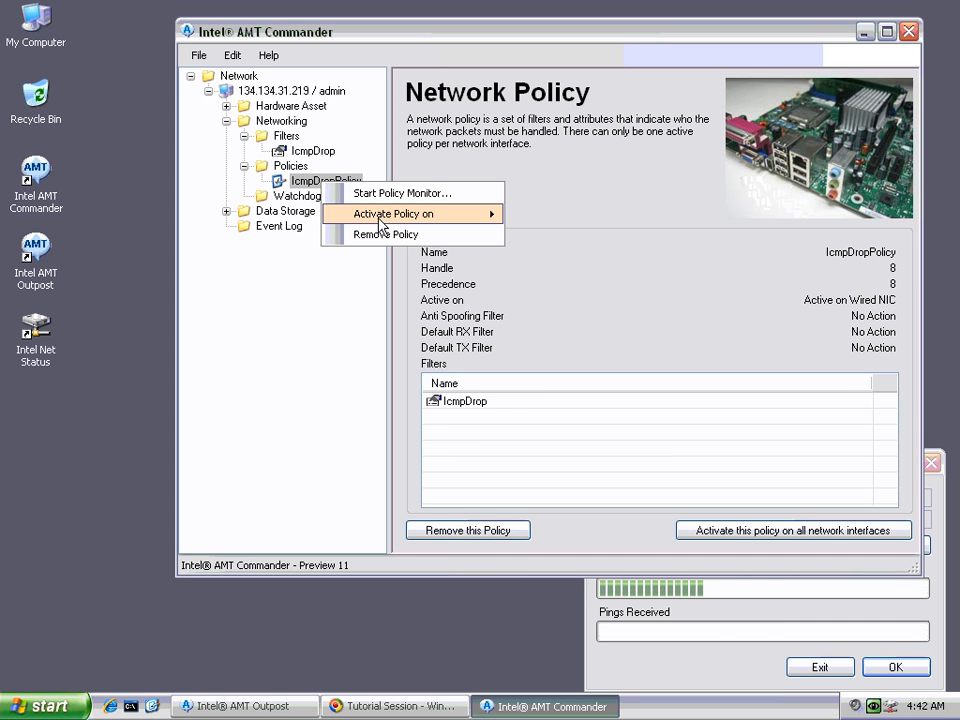
pyautogui.moveTo(383, 222)
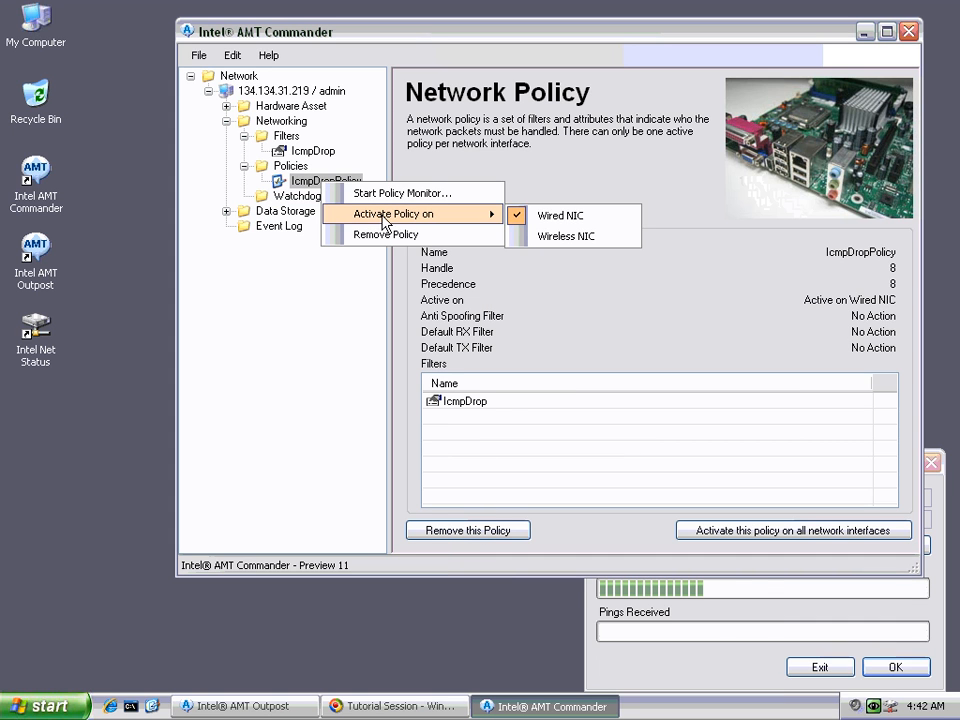
pyautogui.click(553, 225)
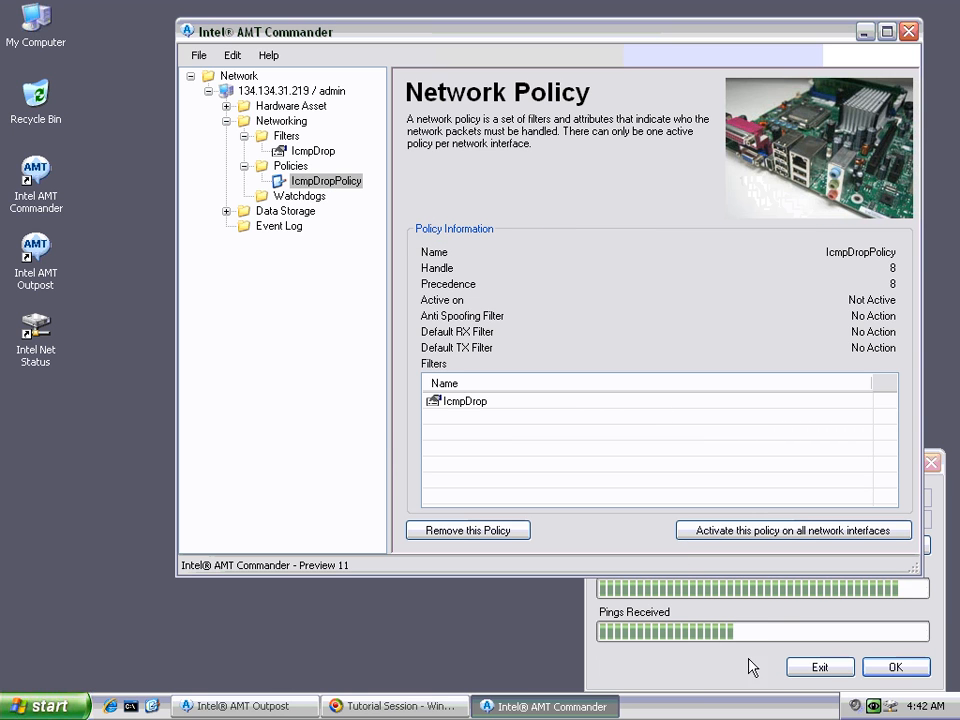
pyautogui.click(695, 668)
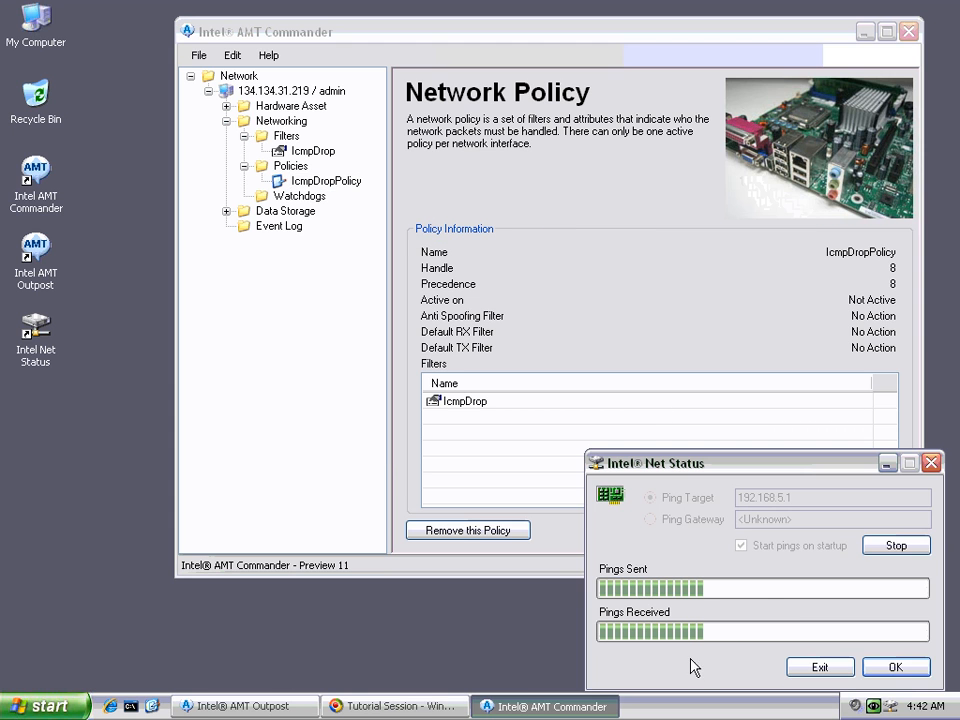
# Step: Start a new network policy named AllPacketPolicy with Action count enabled for both the default RX and default TX filters
pyautogui.click(283, 139)
pyautogui.click(285, 166)
pyautogui.rightClick(288, 167)
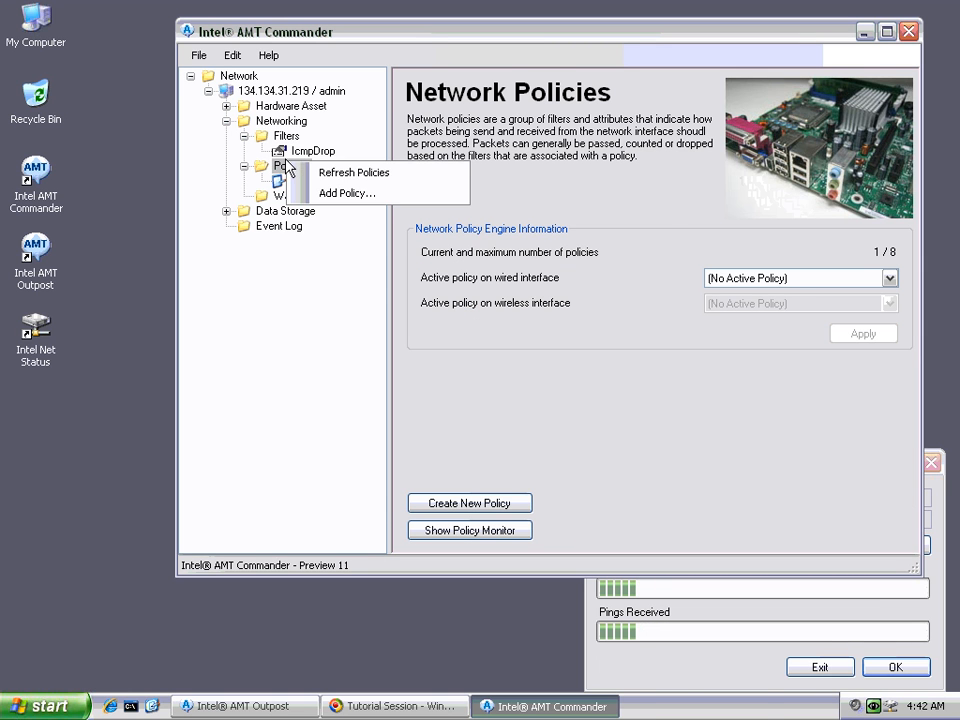
pyautogui.click(322, 195)
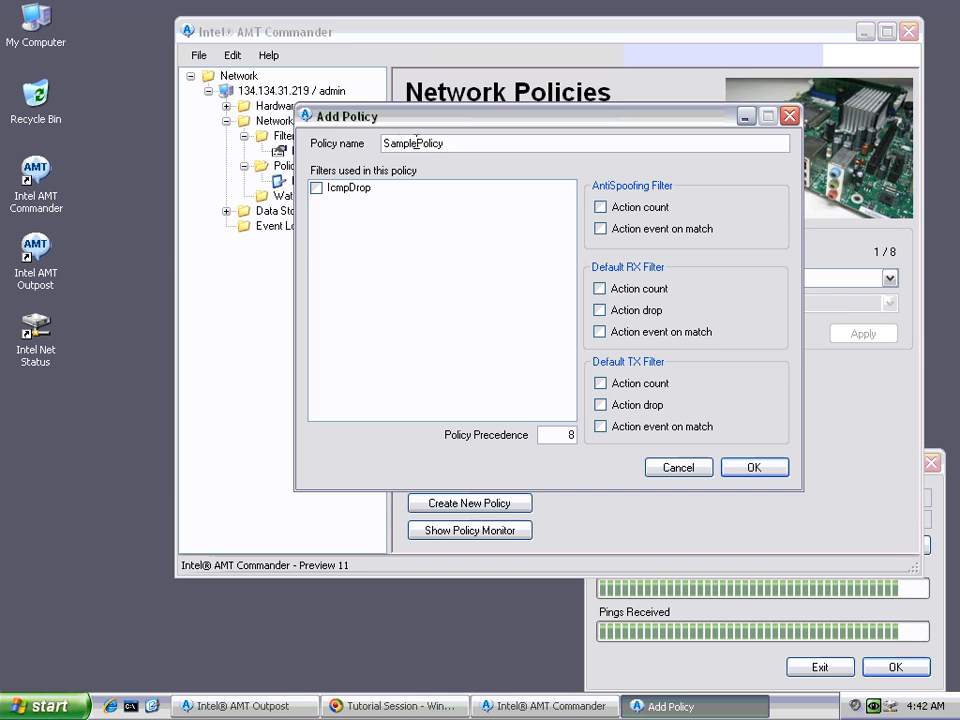
pyautogui.moveTo(416, 143); pyautogui.dragTo(383, 143)
pyautogui.write('AllP')
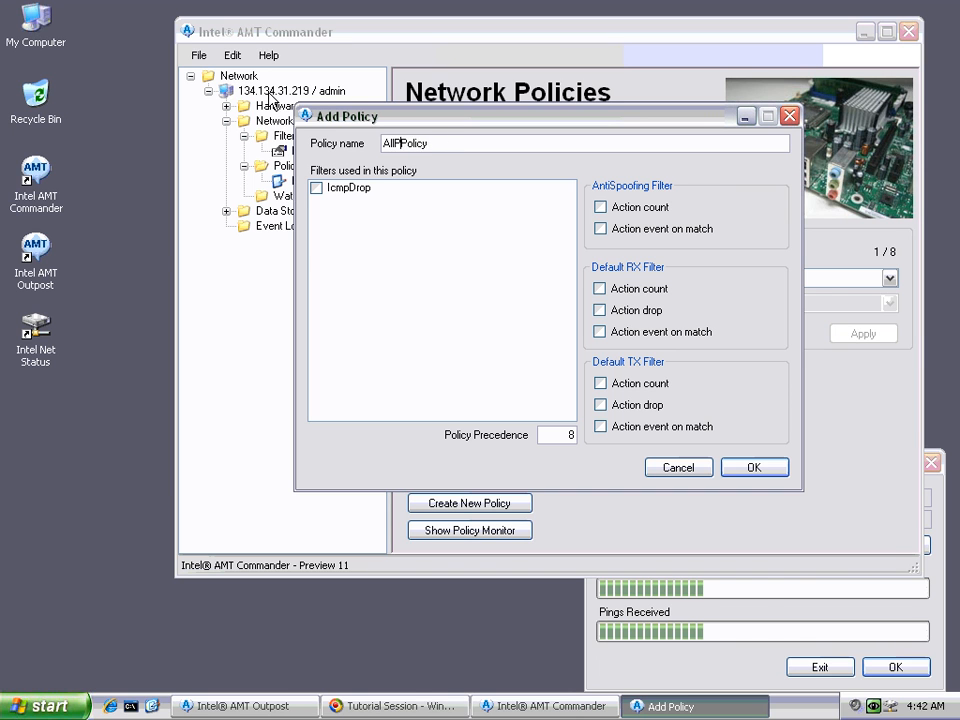
pyautogui.write('acket')
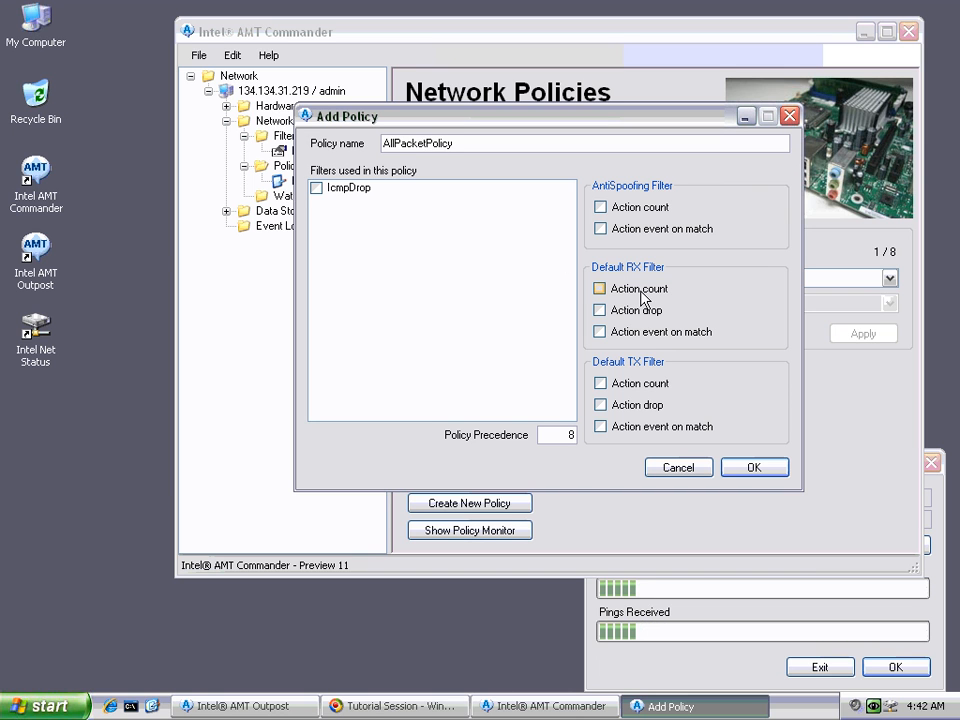
pyautogui.click(600, 289)
pyautogui.click(600, 384)
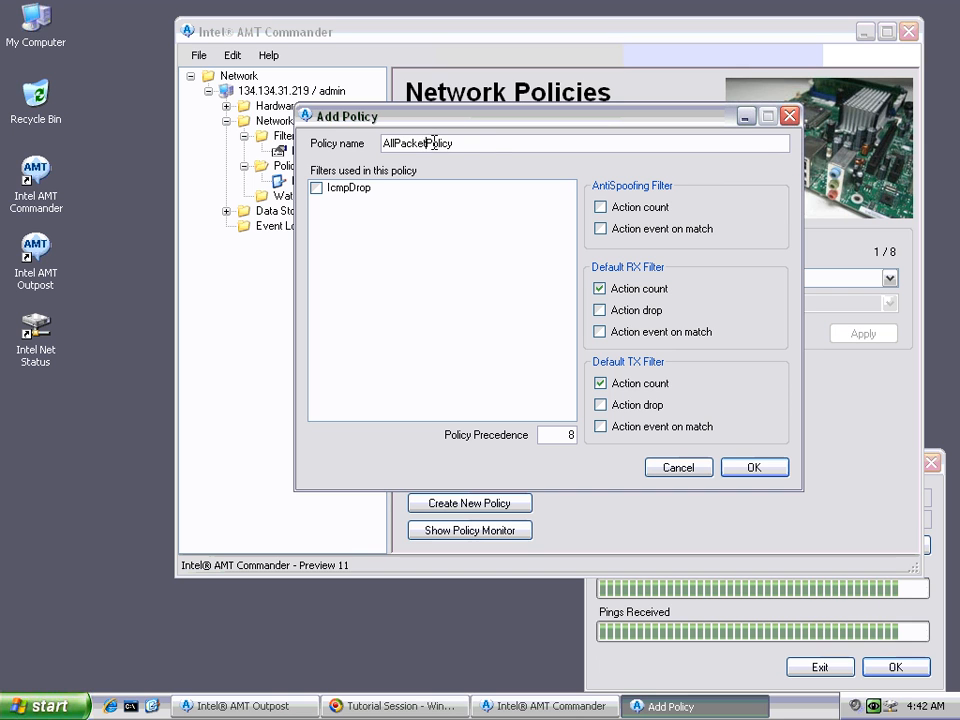
# Step: Change the new policy's name to AllPacketCount and add the policy
pyautogui.write('Cou')
pyautogui.press('BackSpace')
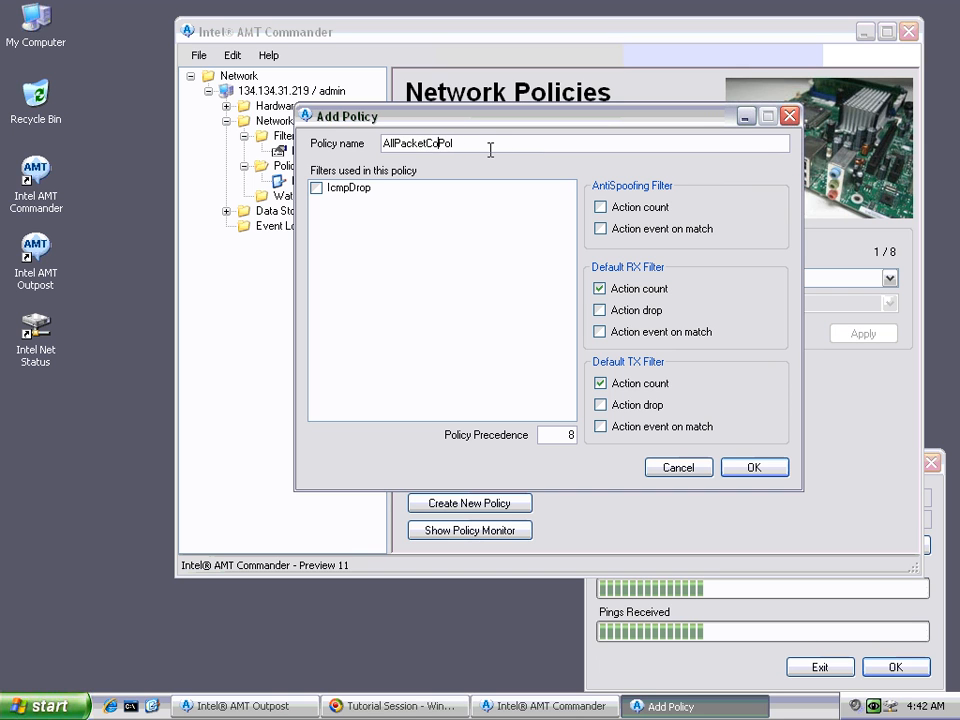
pyautogui.write('unt')
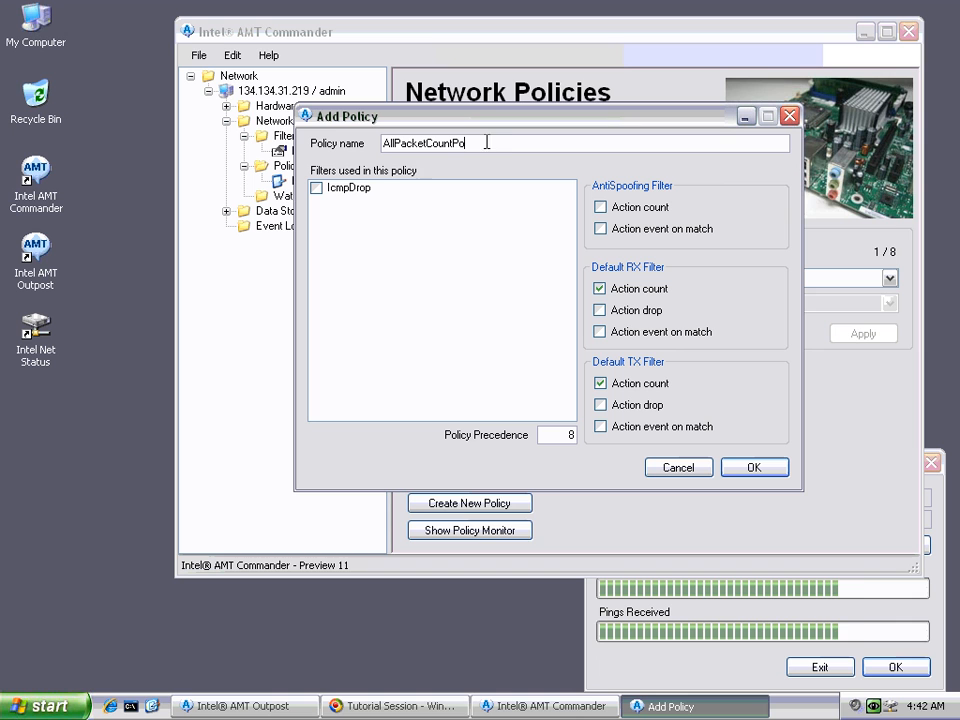
pyautogui.press('BackSpace')
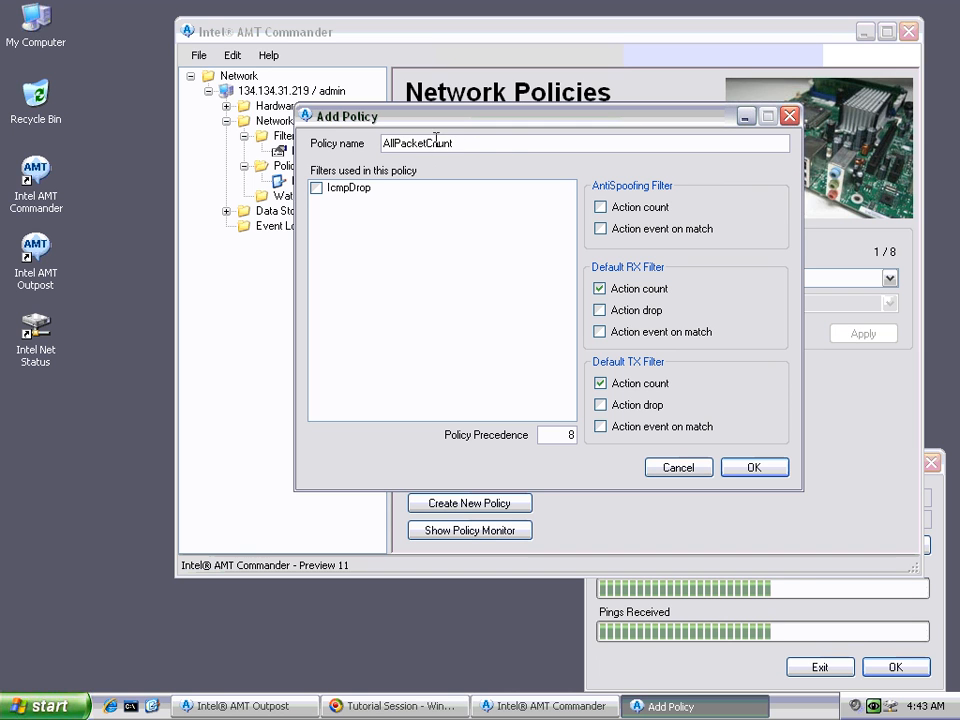
pyautogui.click(764, 467)
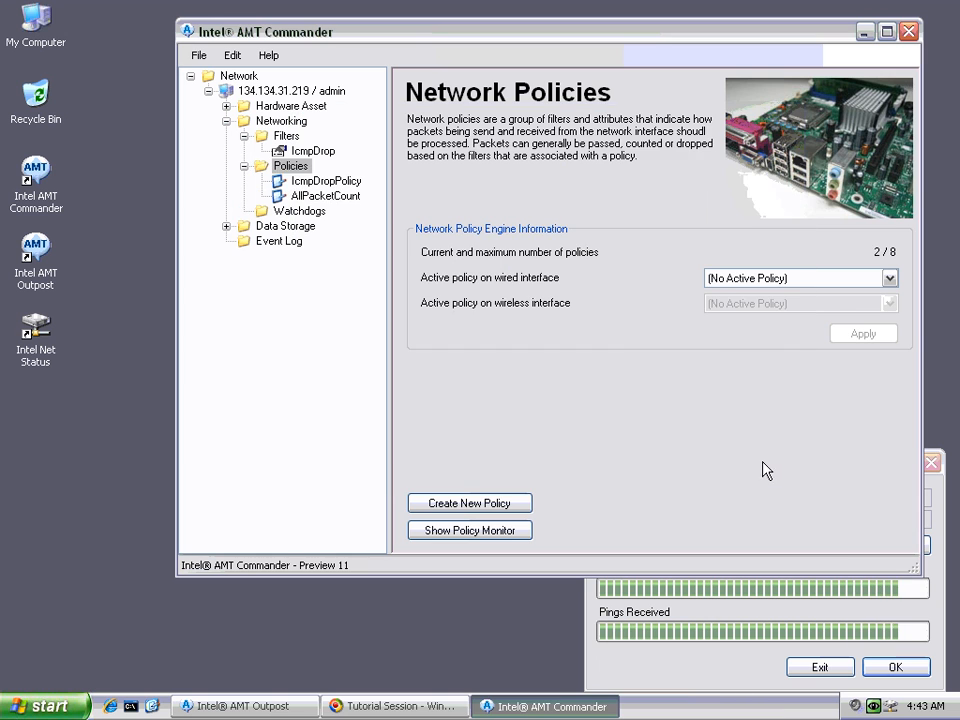
# Step: Activate the AllPacketCount policy on the wired NIC
pyautogui.click(310, 196)
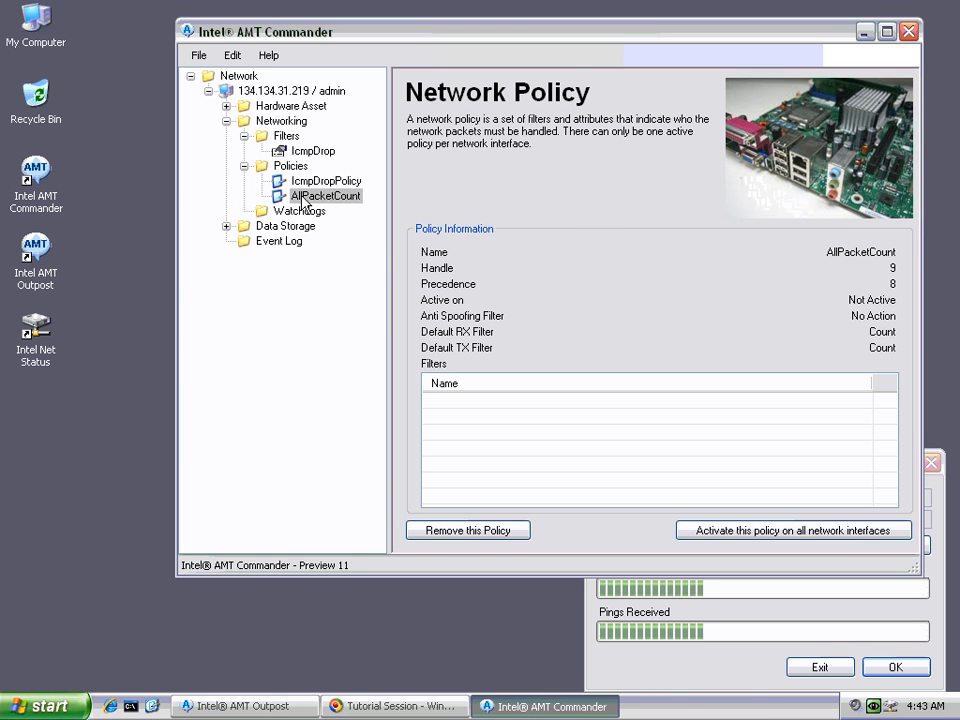
pyautogui.rightClick(303, 199)
pyautogui.moveTo(338, 233)
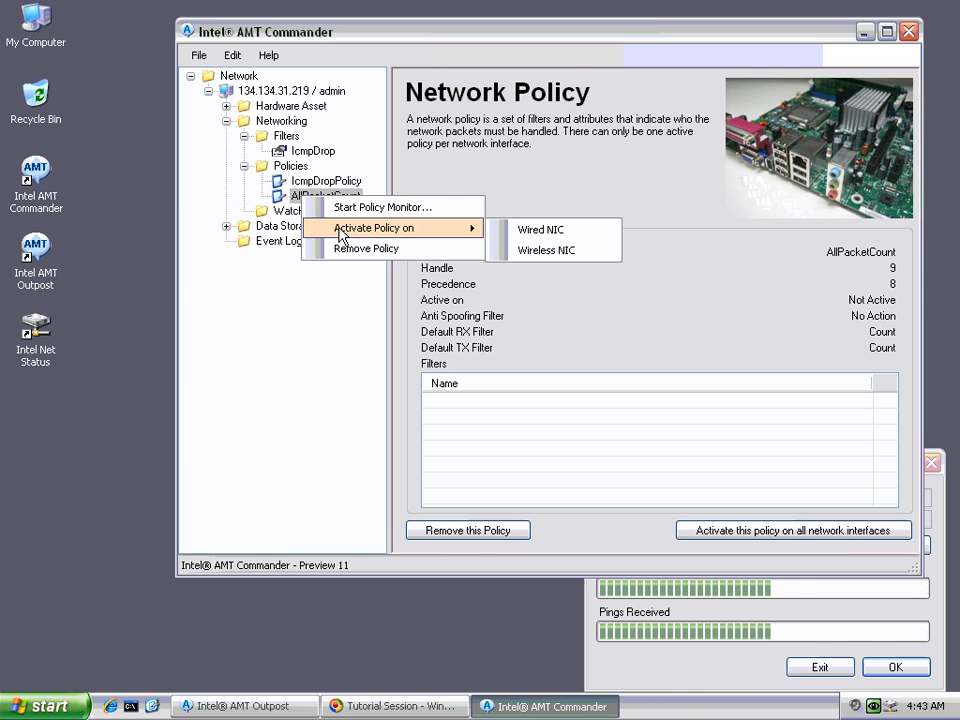
pyautogui.click(553, 228)
# Step: Watch the sent and received packet counts in the policy monitor with auto refresh enabled, and close the monitor
pyautogui.rightClick(266, 167)
pyautogui.click(298, 183)
pyautogui.rightClick(298, 186)
pyautogui.click(321, 192)
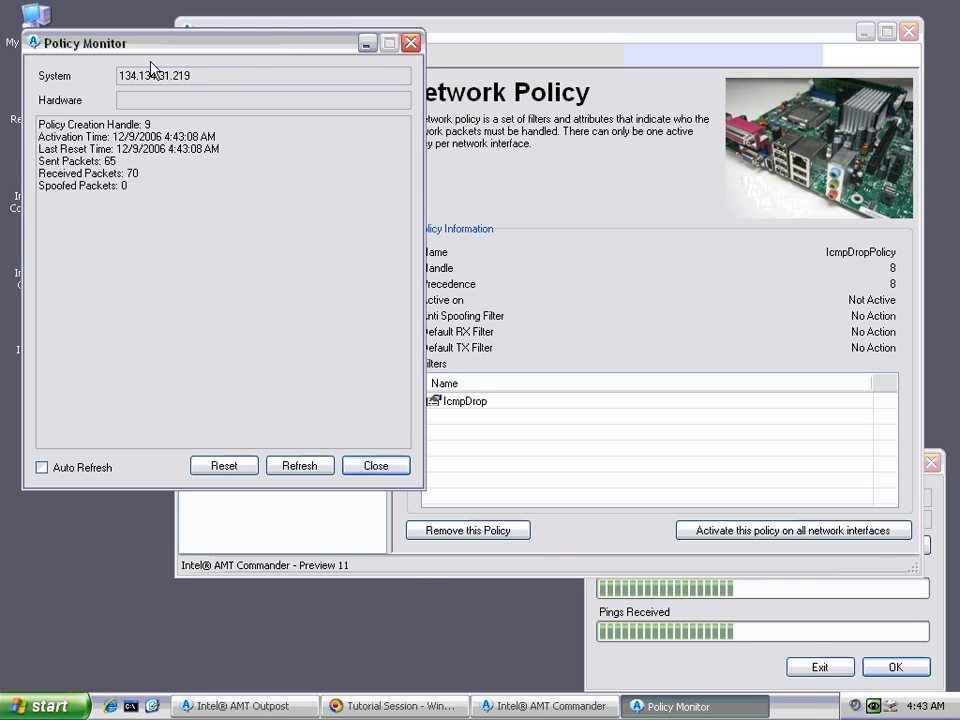
pyautogui.moveTo(148, 52); pyautogui.dragTo(161, 240)
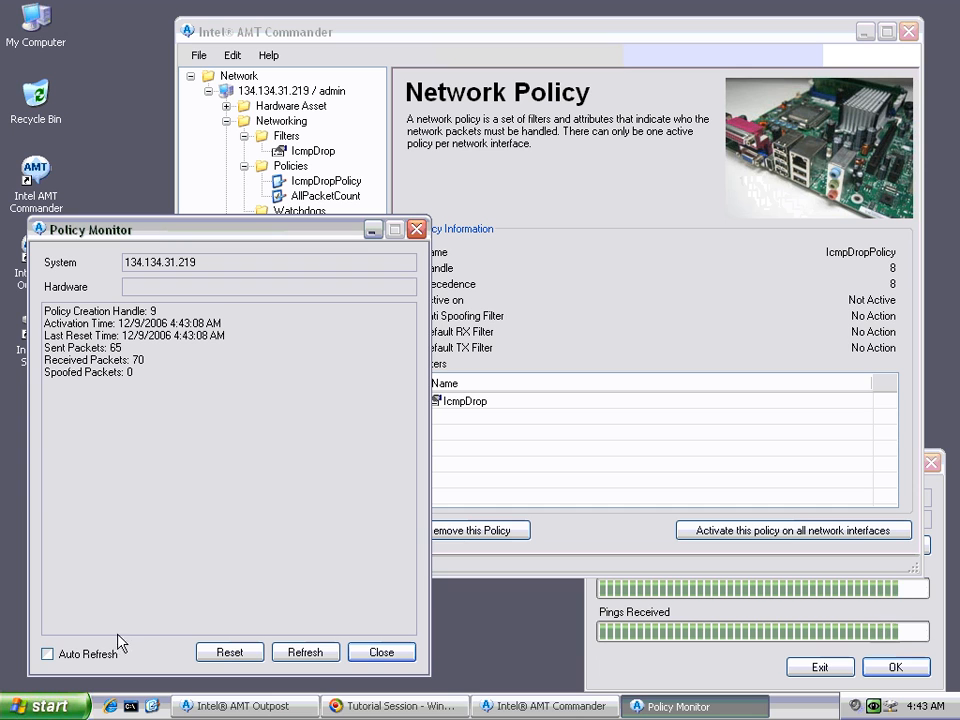
pyautogui.click(96, 660)
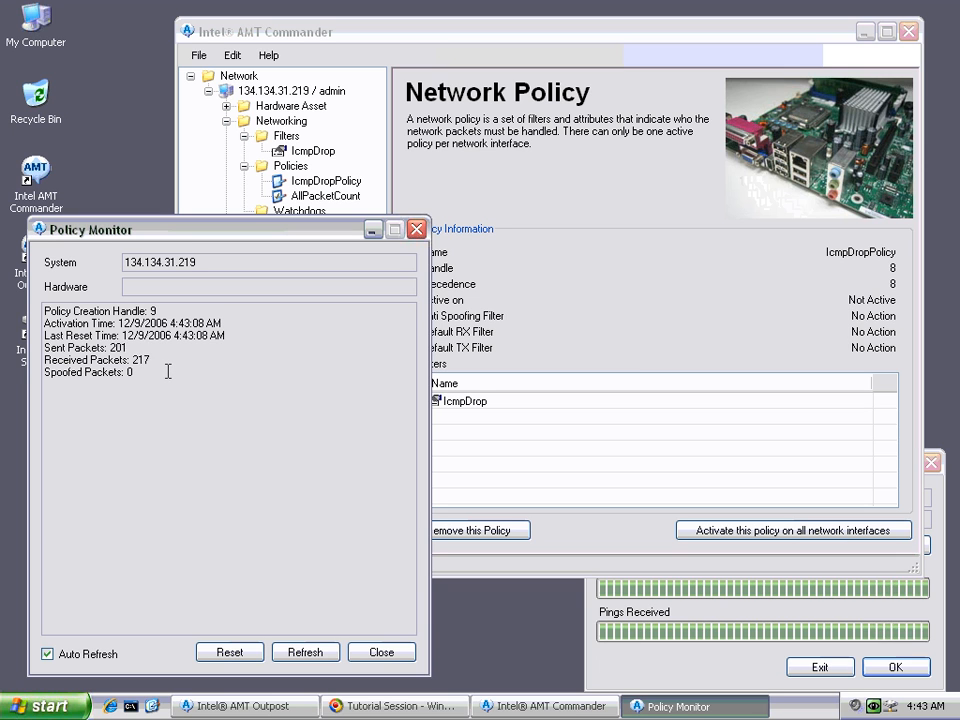
pyautogui.click(700, 672)
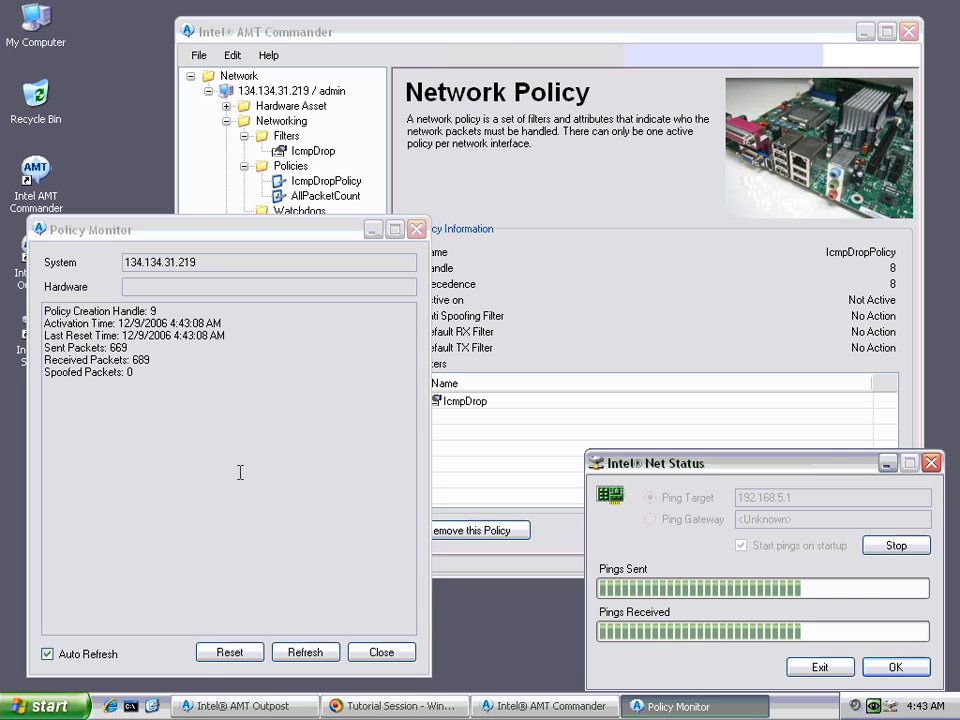
pyautogui.click(372, 653)
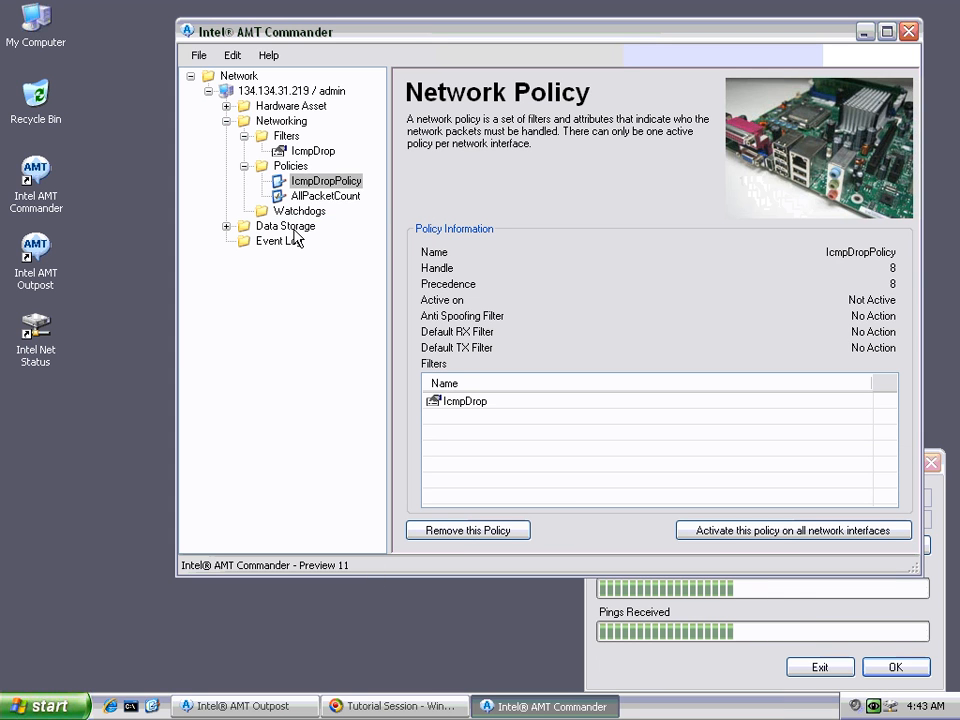
# Step: Deactivate AllPacketCount on the wired NIC and dismiss the Intel Net Status window
pyautogui.rightClick(311, 197)
pyautogui.moveTo(470, 224)
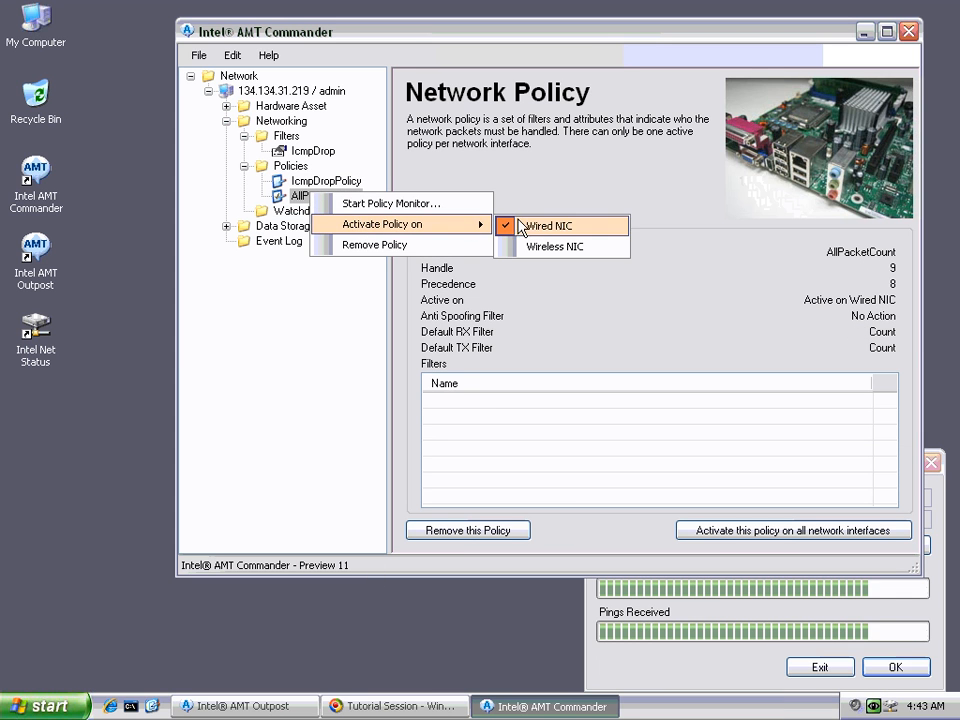
pyautogui.click(533, 227)
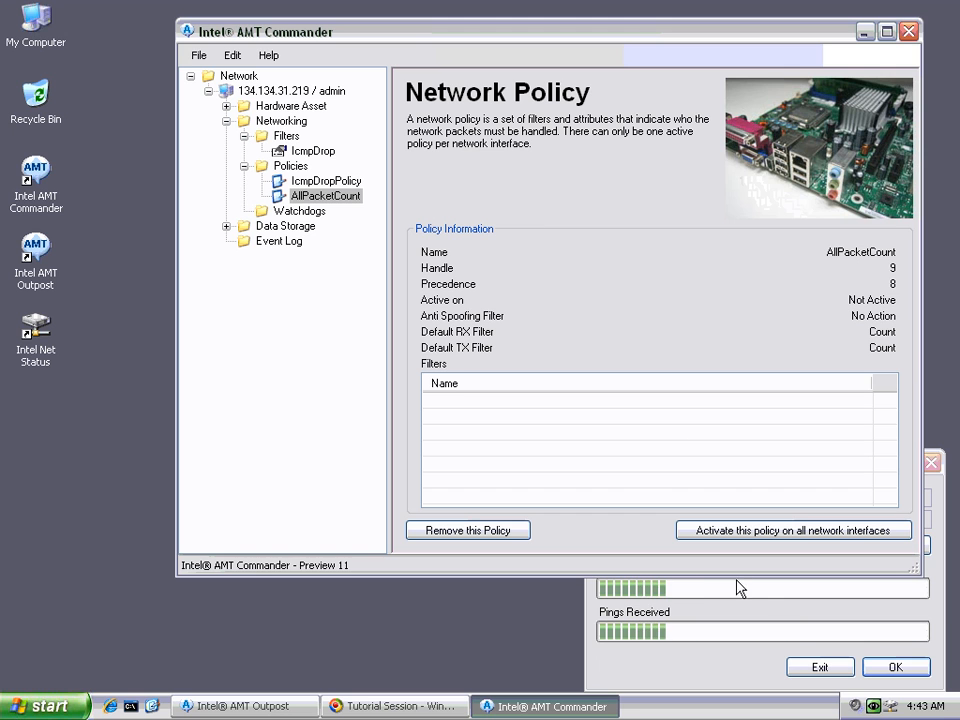
pyautogui.click(895, 666)
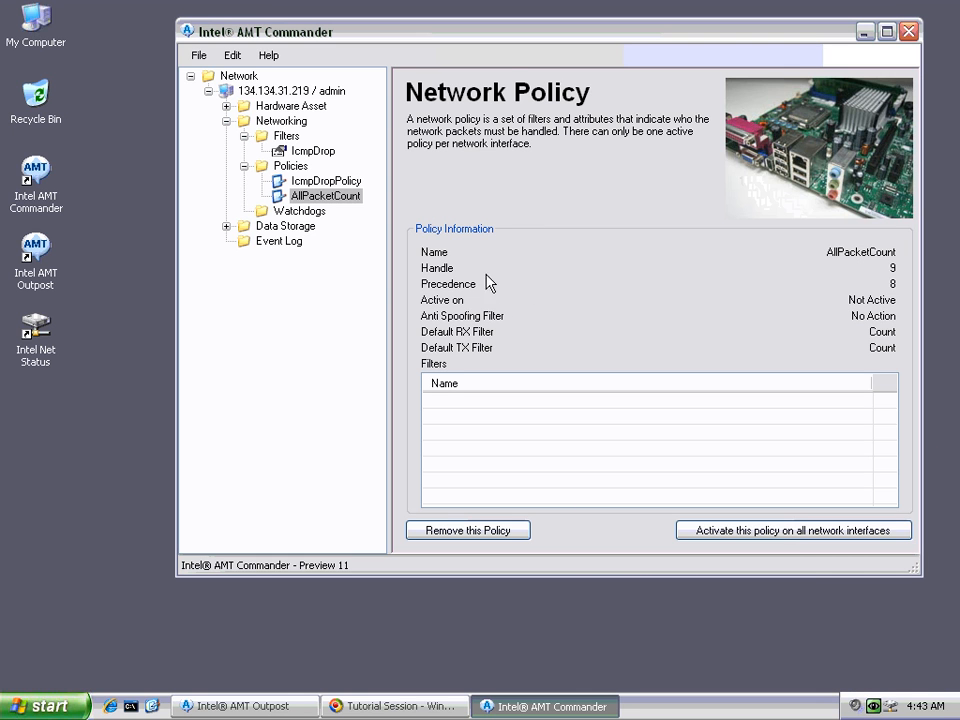
# Step: Set the wired watchdog policy to IcmpDropPolicy and apply it
pyautogui.click(306, 212)
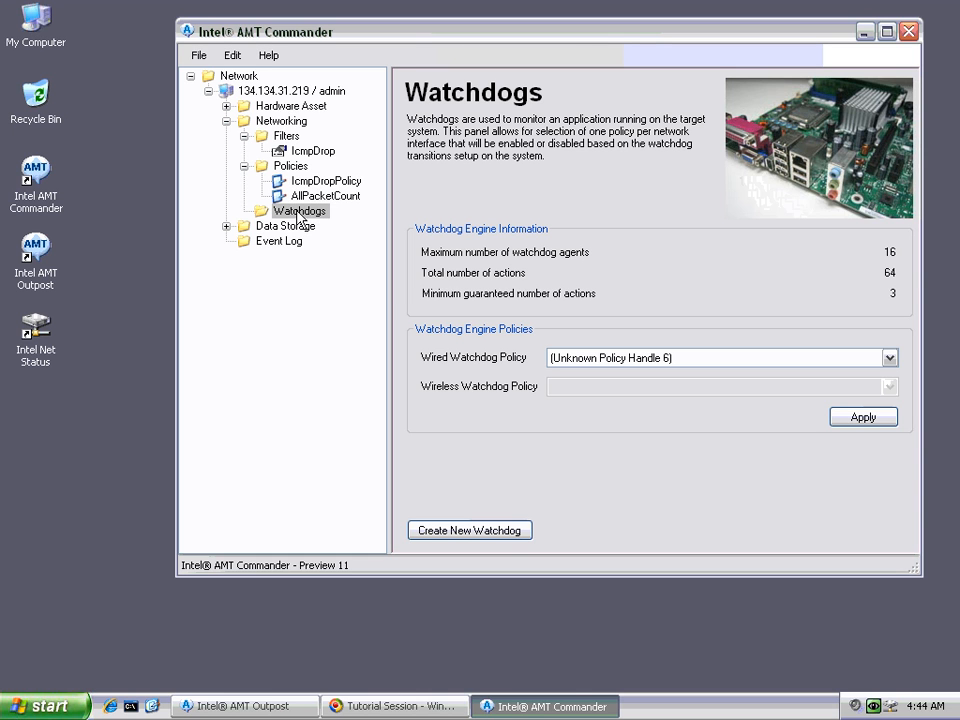
pyautogui.click(575, 362)
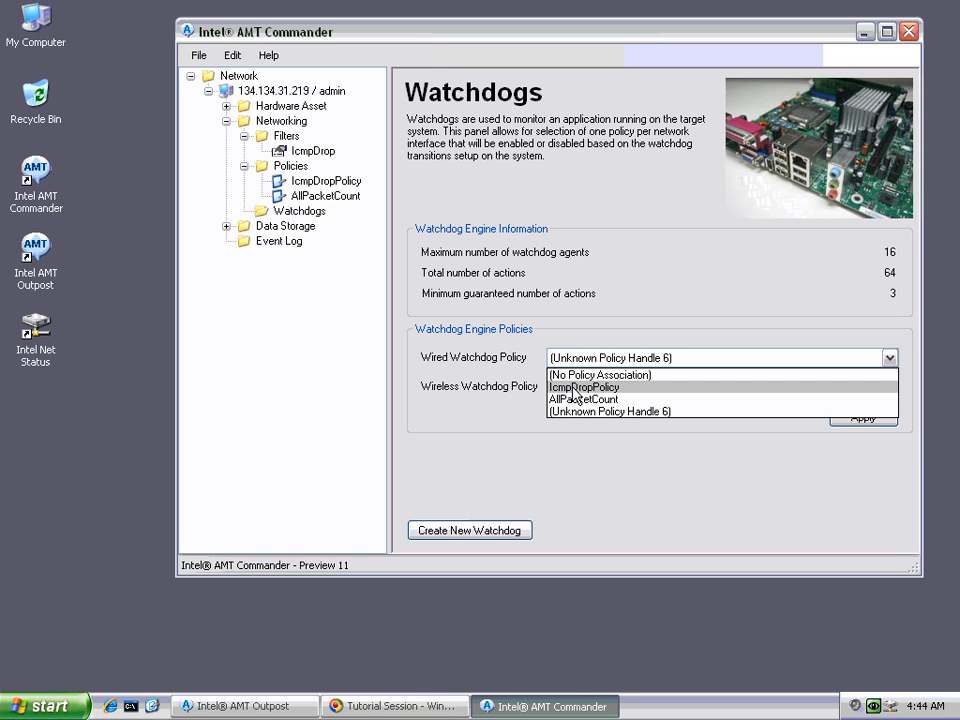
pyautogui.click(575, 388)
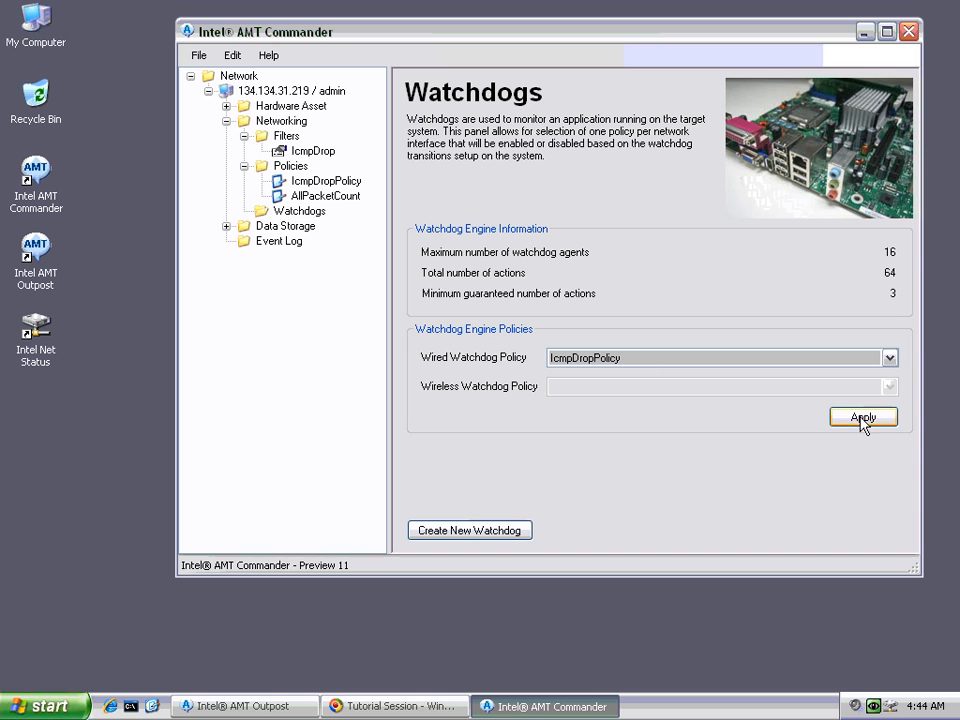
pyautogui.click(803, 420)
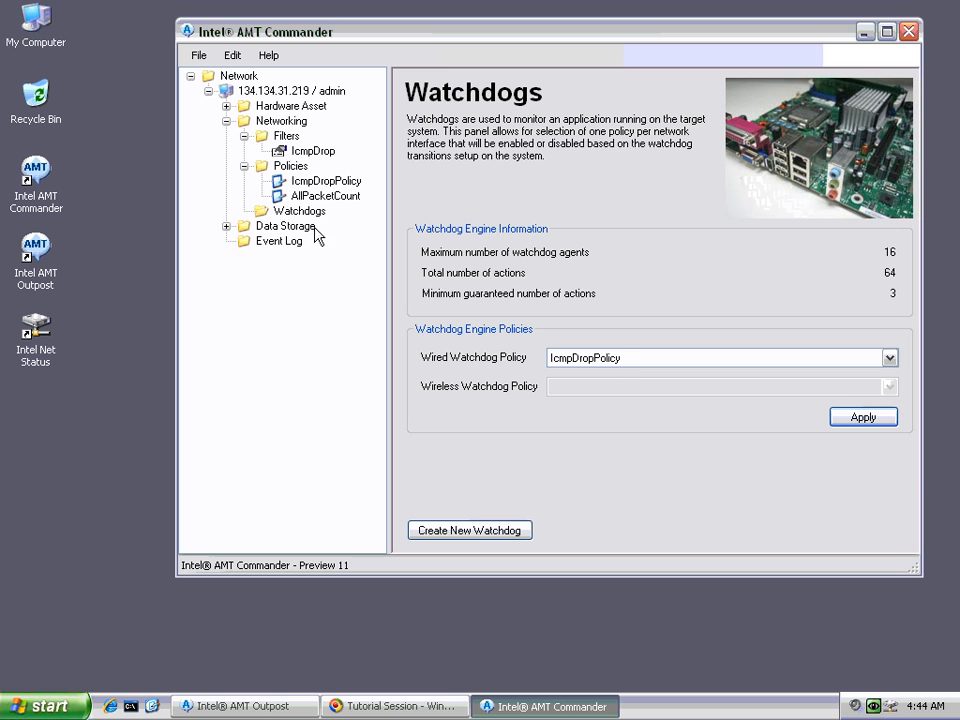
# Step: Add a watchdog named SampleWatchdog with a 10-second timeout and 30-second start time, and show its agent information
pyautogui.rightClick(296, 211)
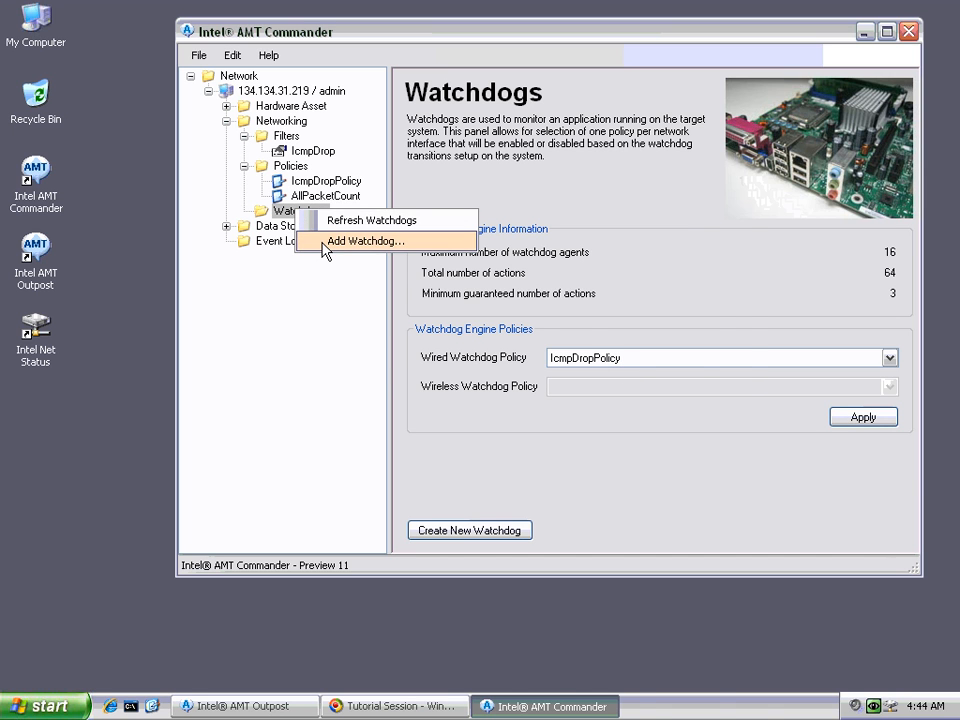
pyautogui.click(323, 241)
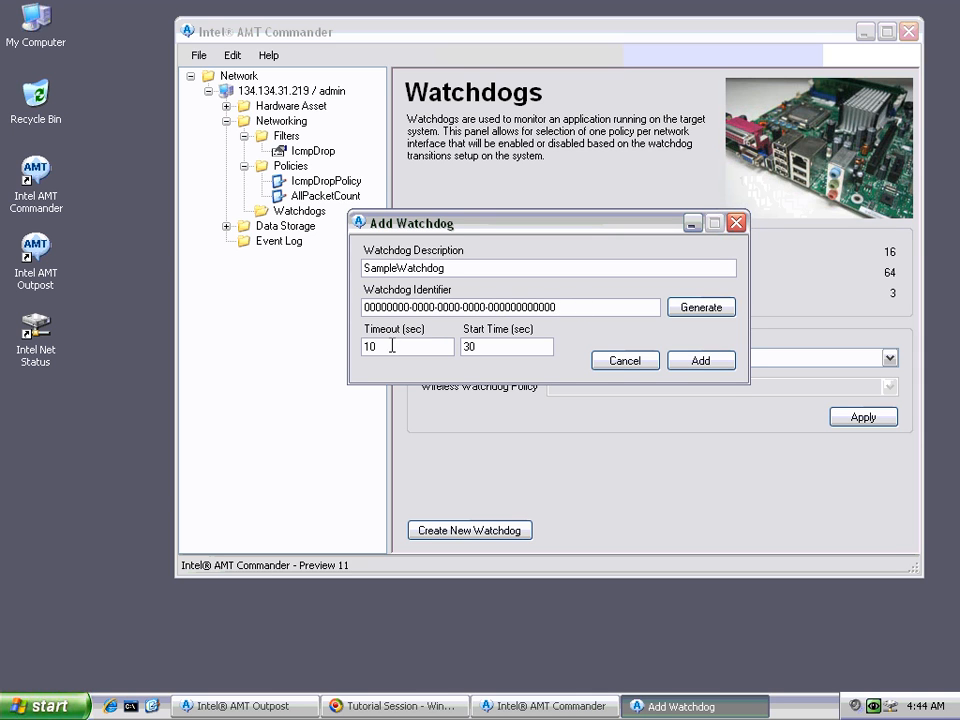
pyautogui.moveTo(399, 351); pyautogui.dragTo(348, 346)
pyautogui.click(393, 349)
pyautogui.click(490, 344)
pyautogui.click(705, 362)
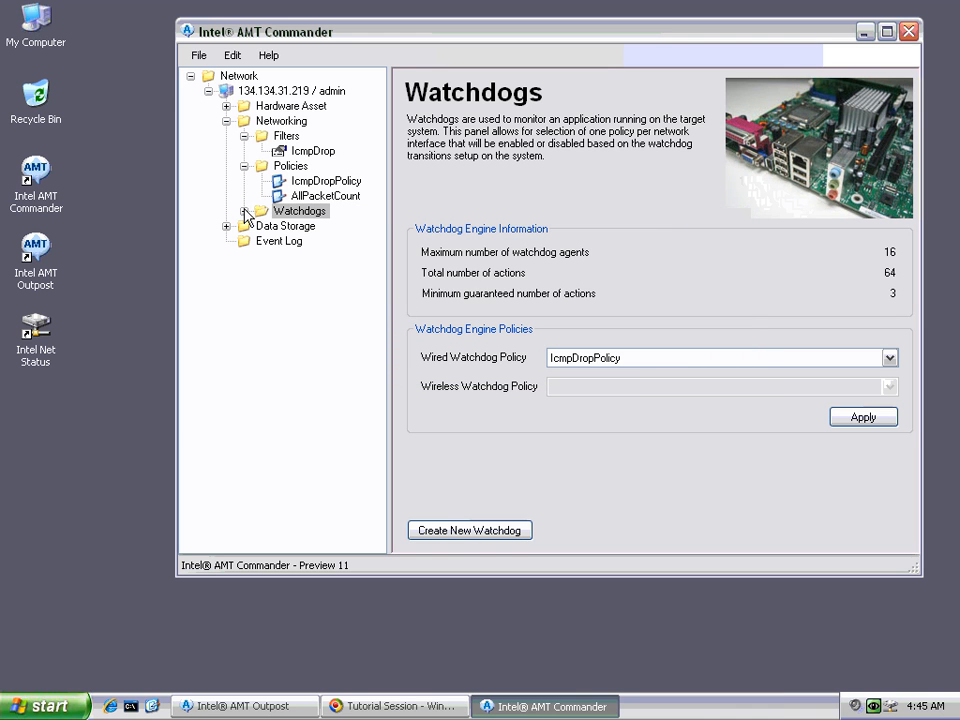
pyautogui.click(310, 226)
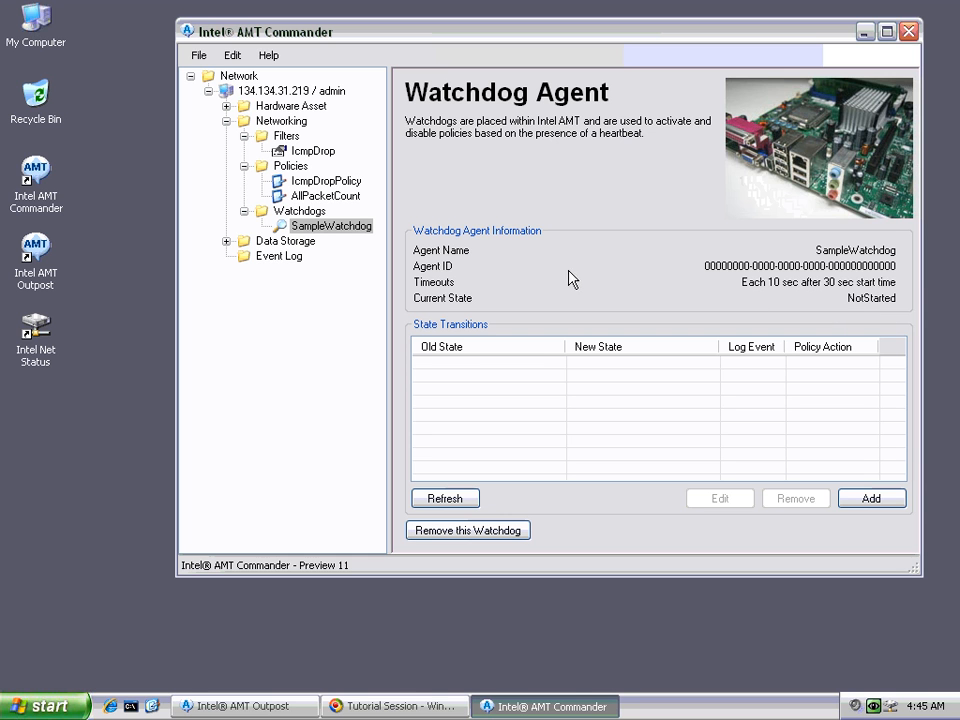
# Step: Switch to Intel AMT Outpost, add a SampleWatchdog agent with the all-zero identifier, and enable its heartbeat
pyautogui.click(272, 705)
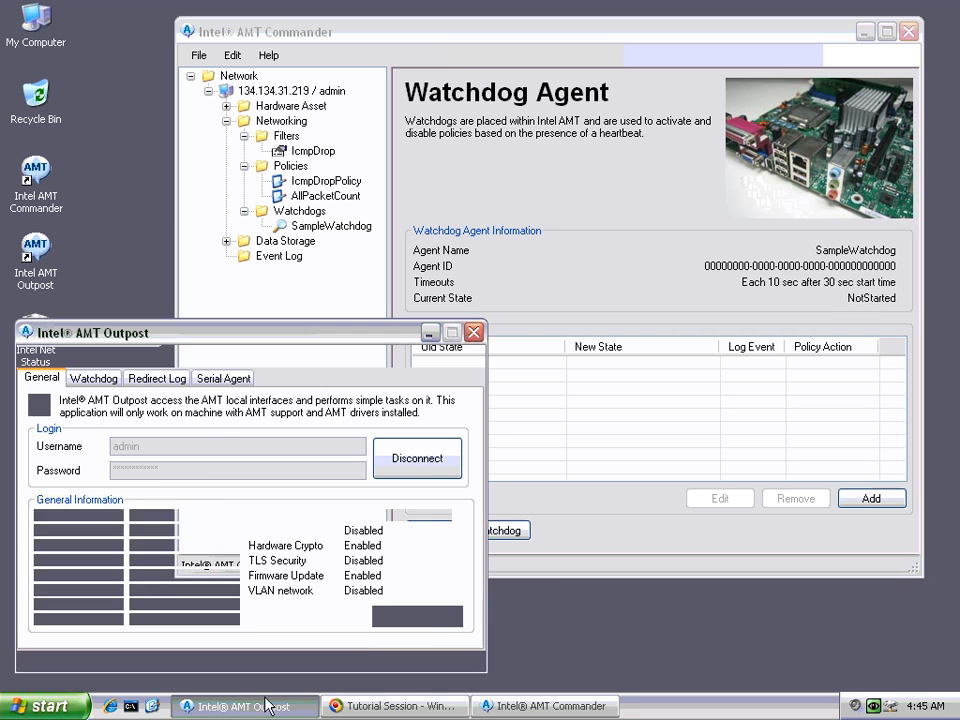
pyautogui.click(92, 380)
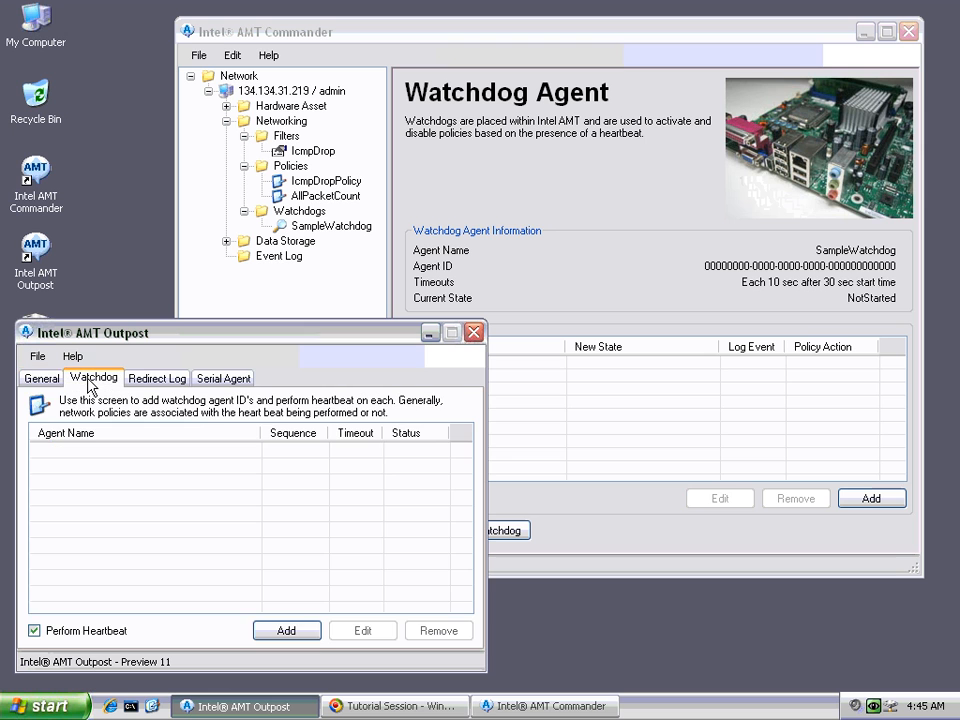
pyautogui.click(286, 631)
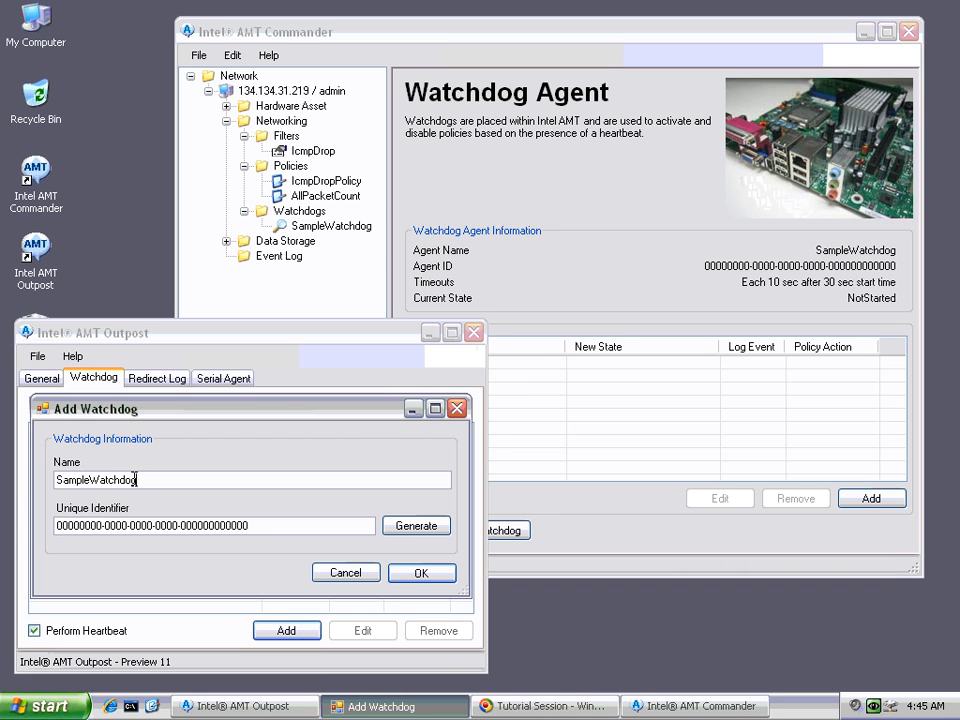
pyautogui.click(436, 584)
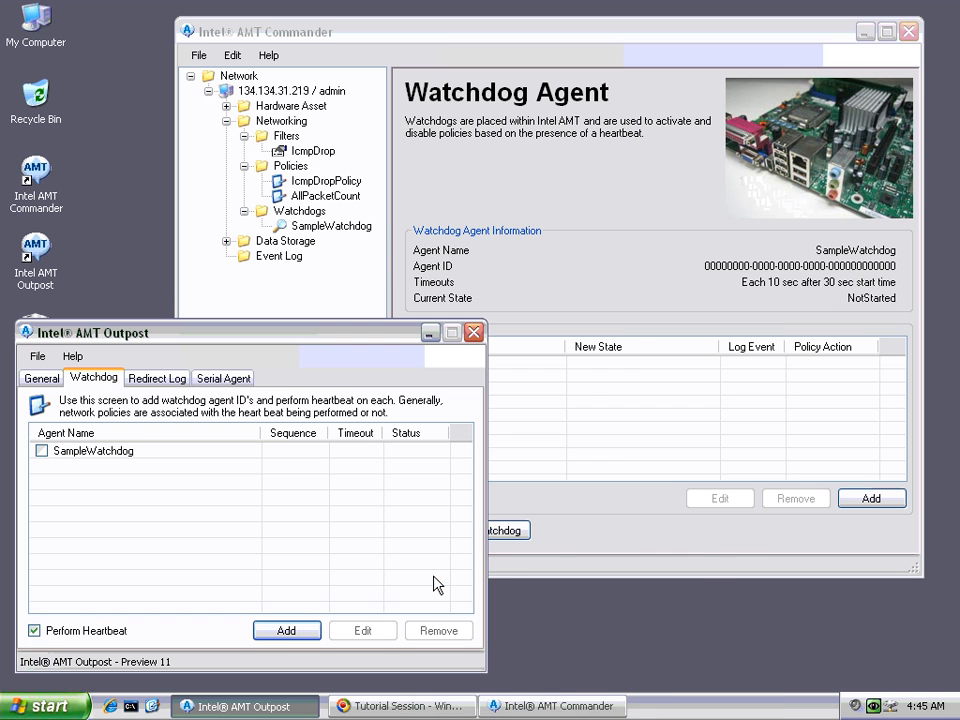
pyautogui.click(42, 452)
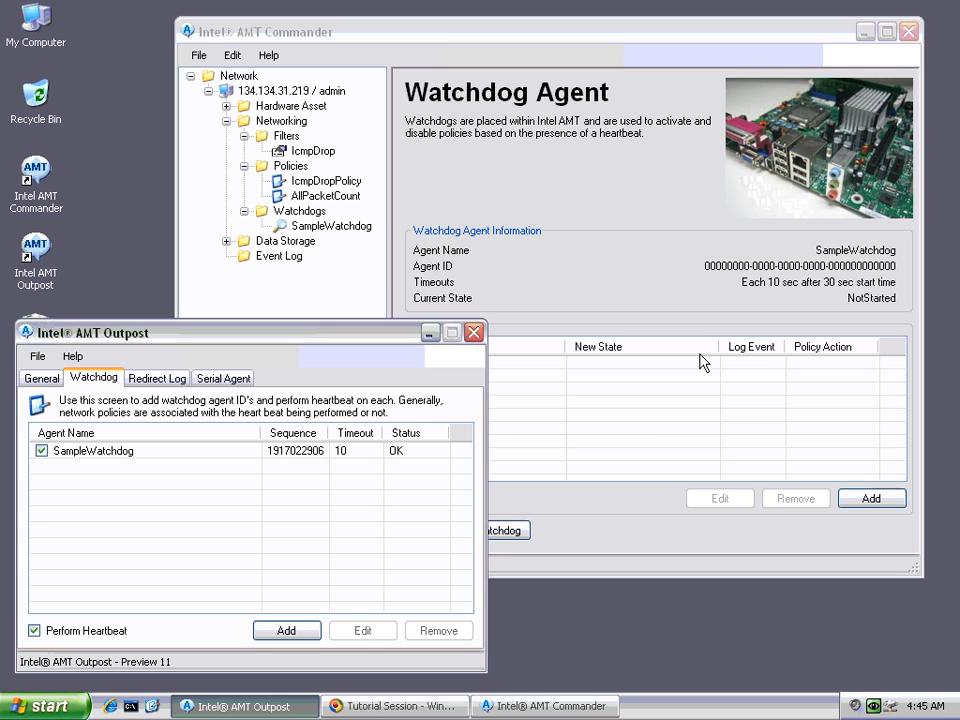
# Step: Disable SampleWatchdog's heartbeat in Outpost and check the agent's current state in Intel AMT Commander before and after
pyautogui.click(677, 310)
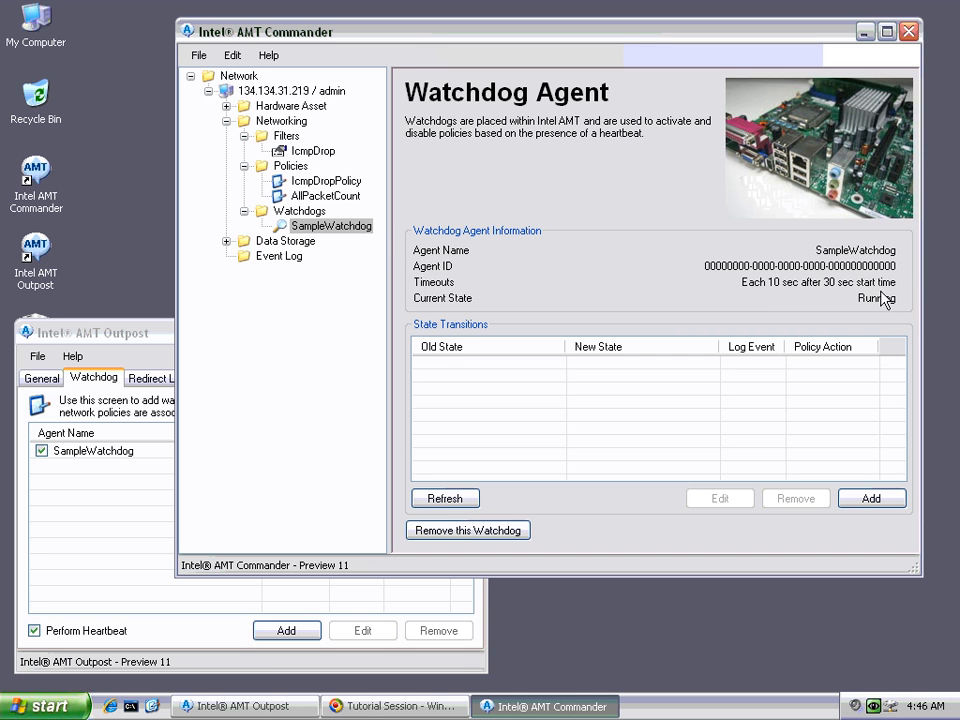
pyautogui.click(42, 451)
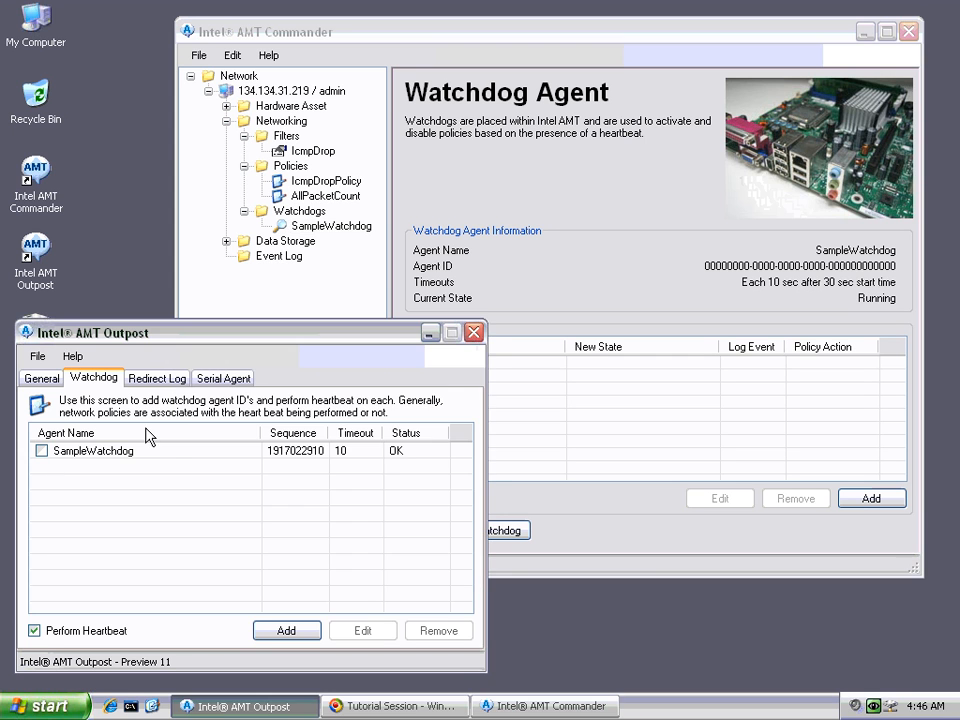
pyautogui.click(589, 279)
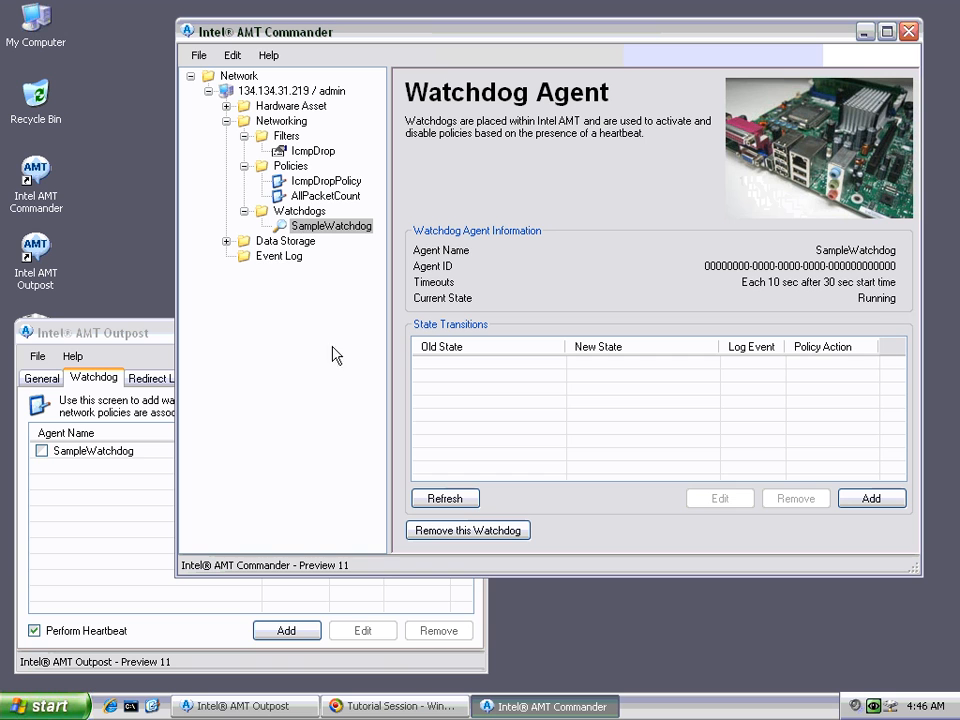
pyautogui.click(299, 210)
pyautogui.click(304, 226)
pyautogui.click(111, 510)
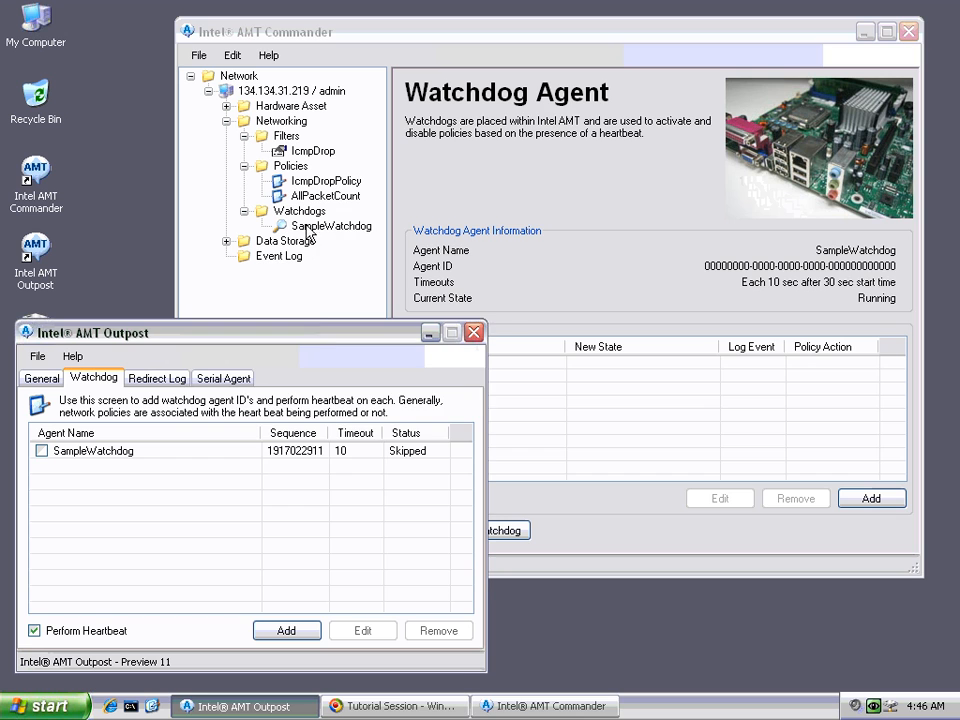
pyautogui.click(354, 229)
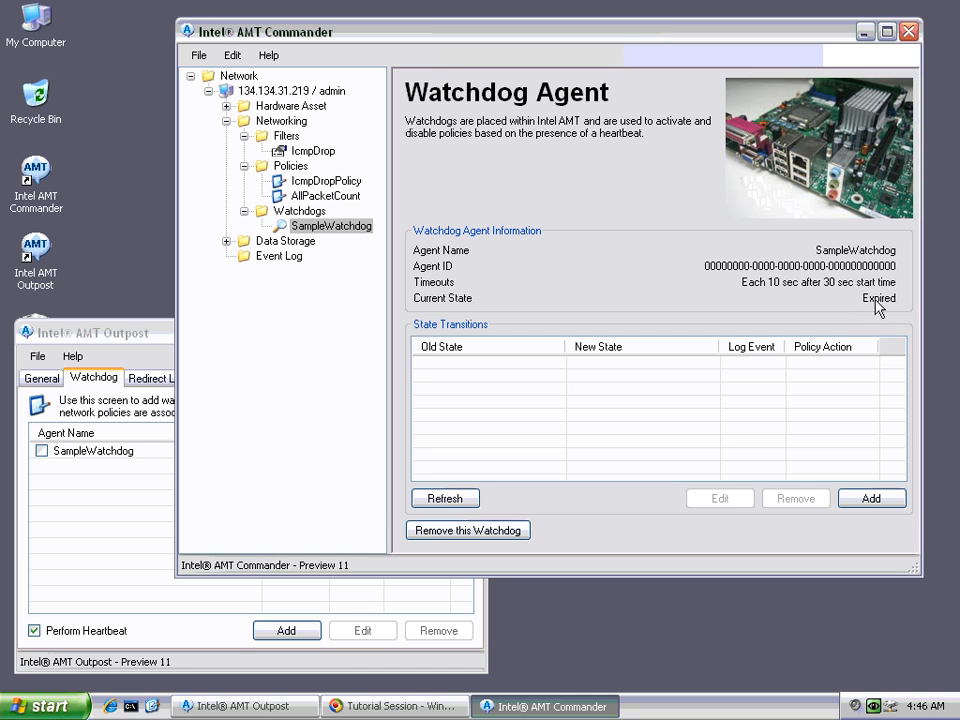
# Step: Add a state transition to SampleWatchdog from Running to Expired with the Activate Policy action
pyautogui.click(262, 212)
pyautogui.click(335, 227)
pyautogui.click(871, 500)
pyautogui.click(468, 302)
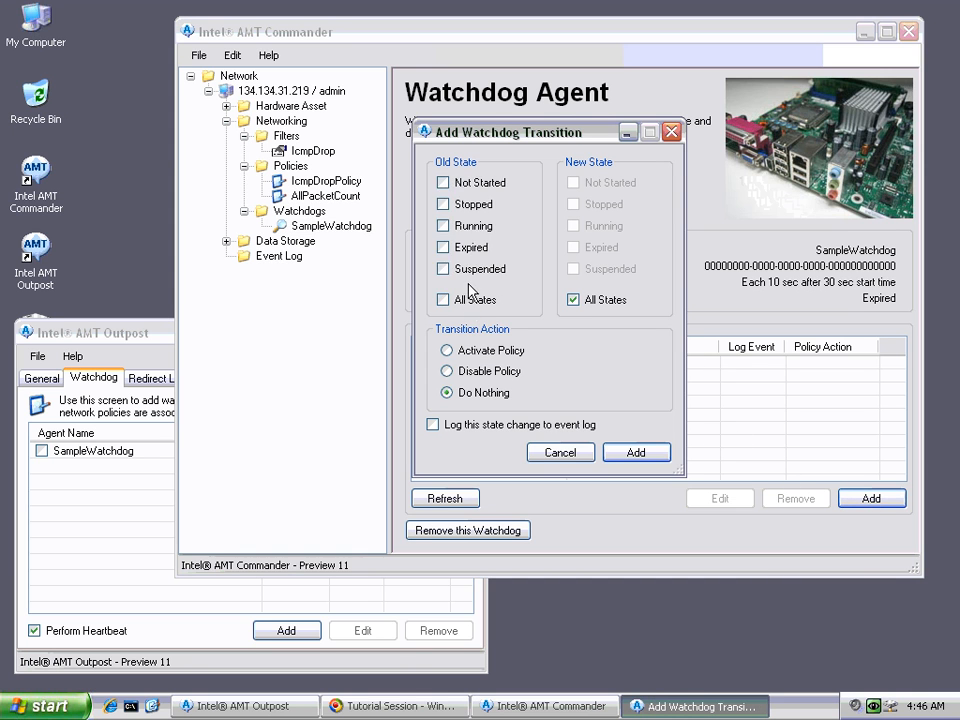
pyautogui.click(469, 228)
pyautogui.click(606, 300)
pyautogui.click(588, 248)
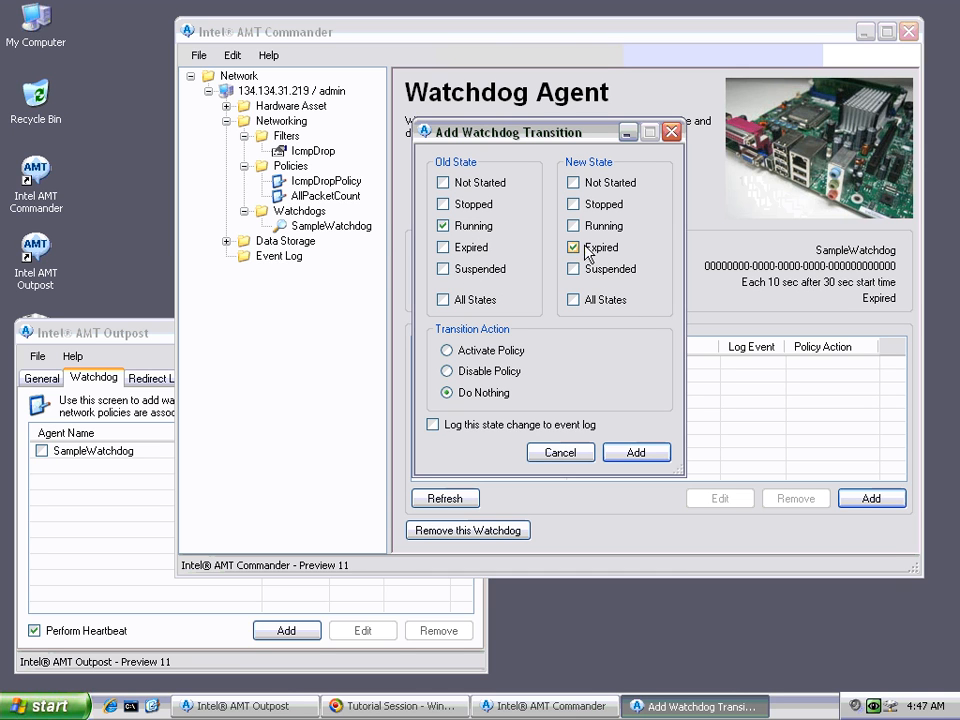
pyautogui.click(460, 350)
pyautogui.click(634, 454)
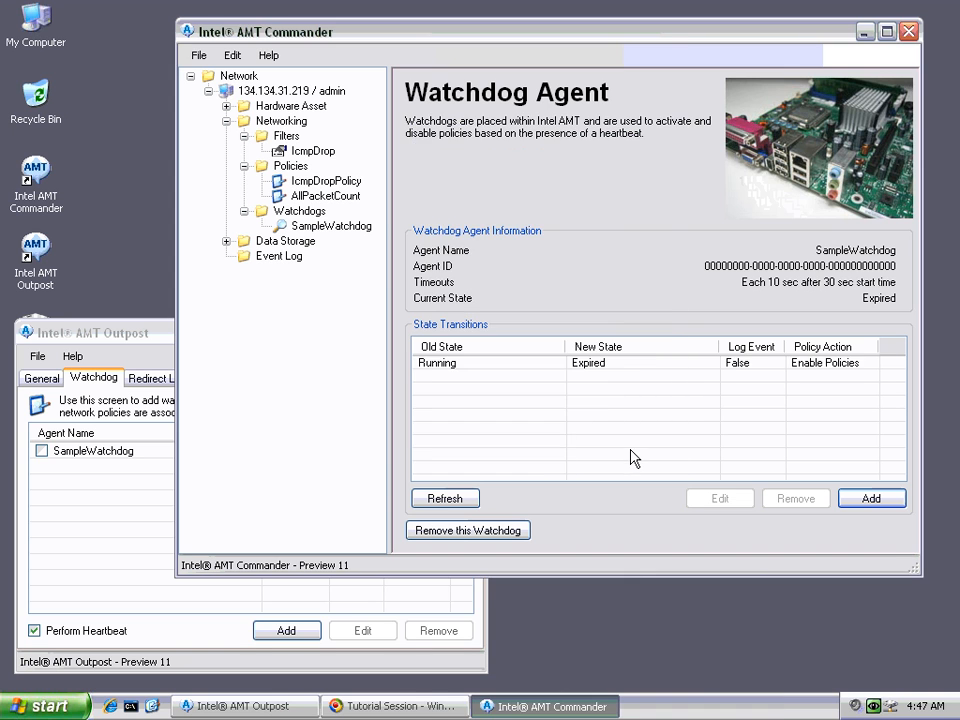
# Step: Add a state transition to SampleWatchdog from Expired to Running with the Disable Policy action
pyautogui.click(857, 497)
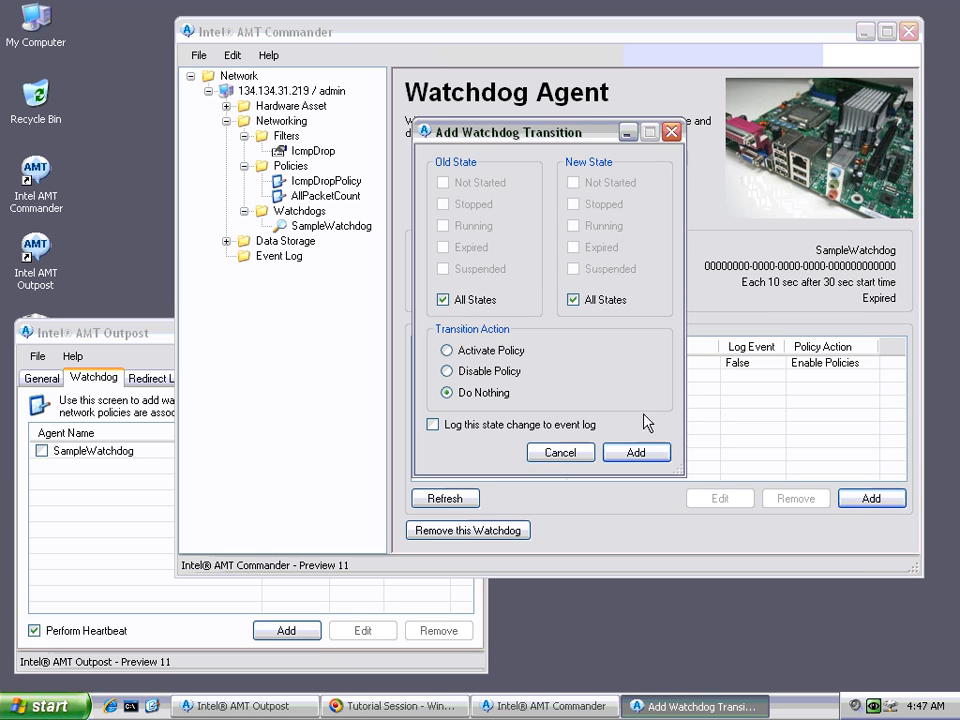
pyautogui.click(443, 299)
pyautogui.click(443, 247)
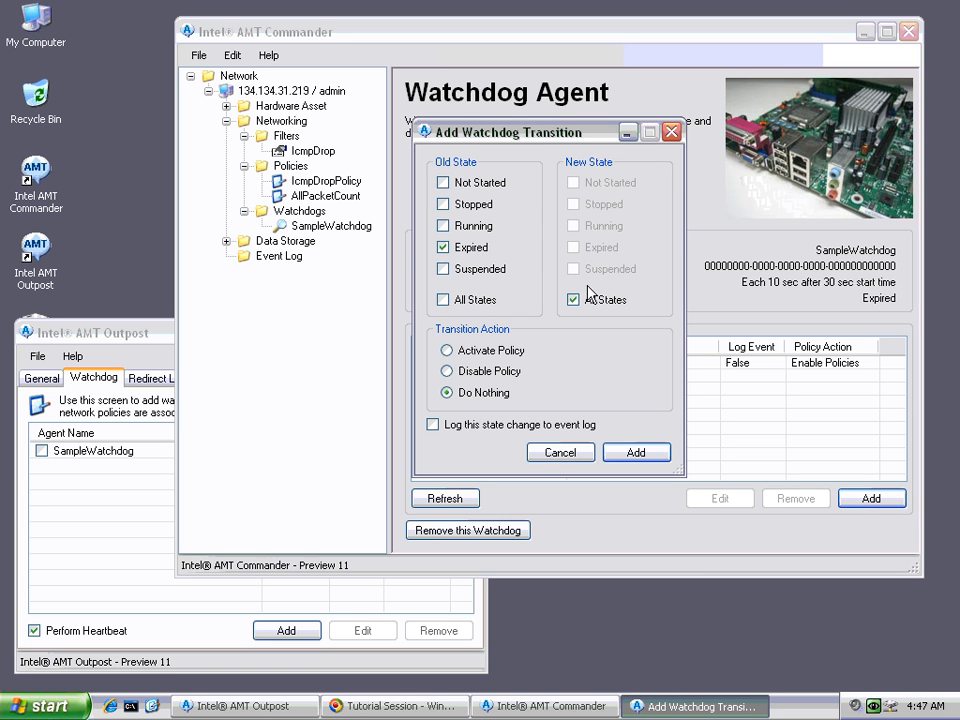
pyautogui.click(575, 299)
pyautogui.click(580, 226)
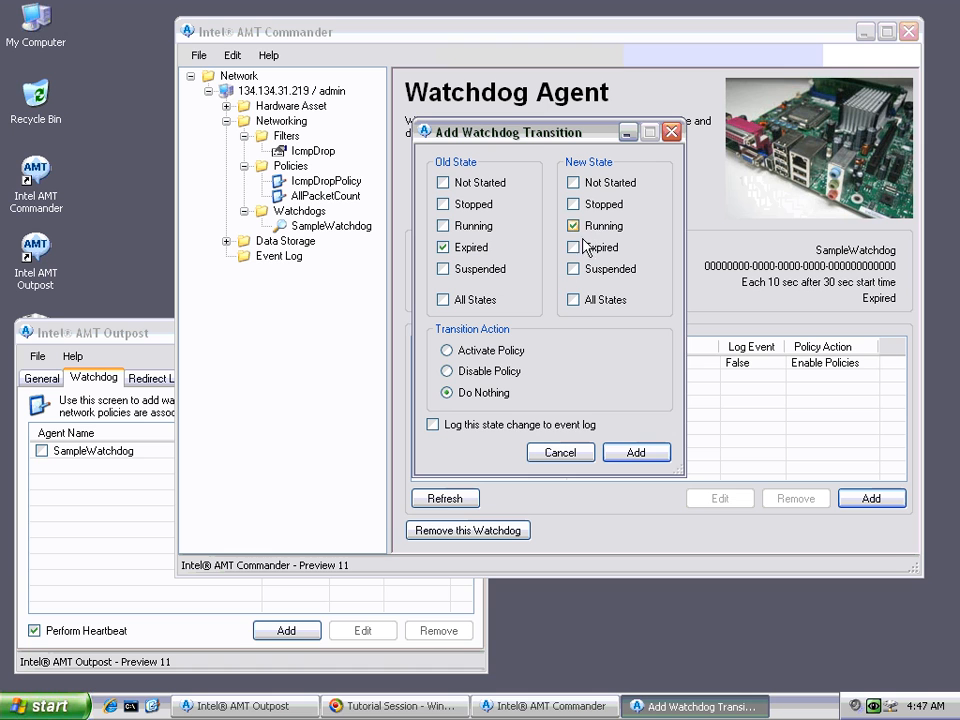
pyautogui.click(642, 456)
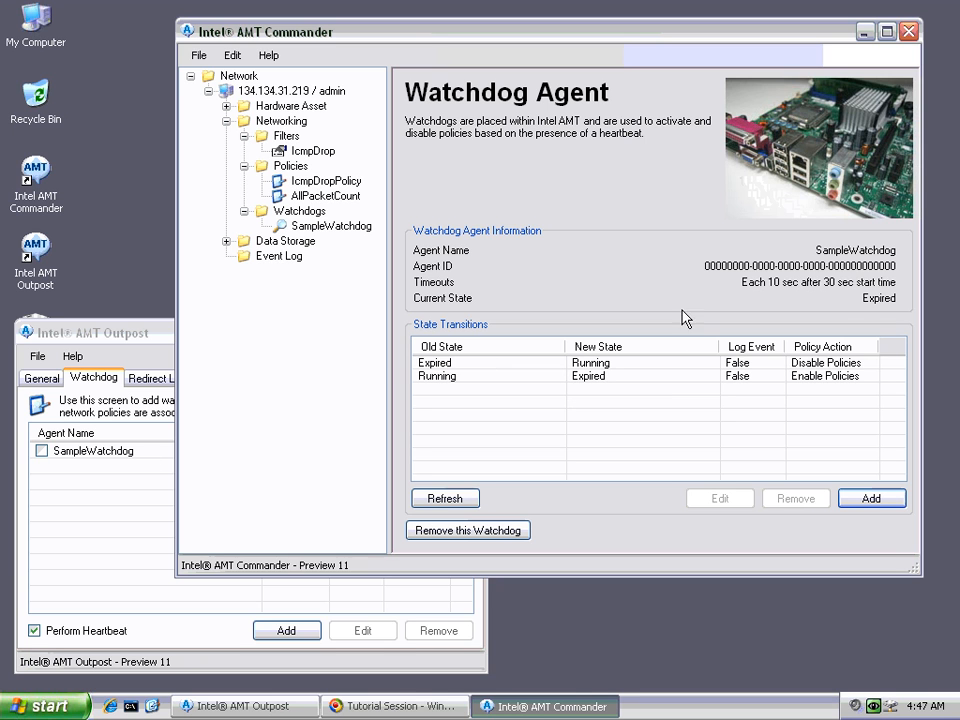
# Step: Enable SampleWatchdog's heartbeat in Intel AMT Outpost, and check the wired watchdog policy and the agent's state in Intel AMT Commander
pyautogui.click(42, 452)
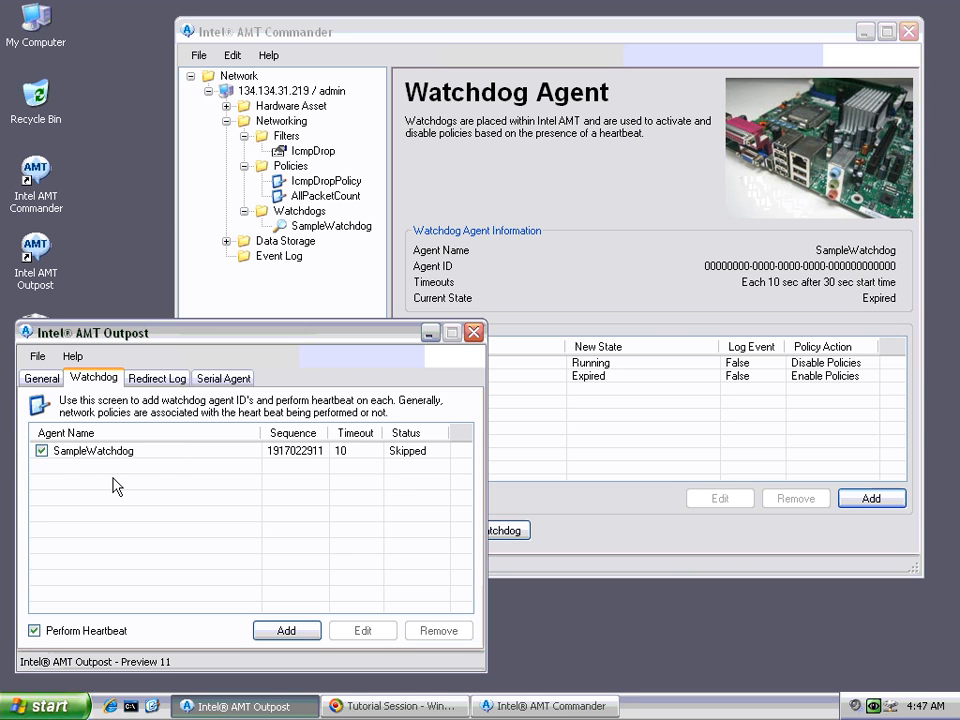
pyautogui.click(724, 321)
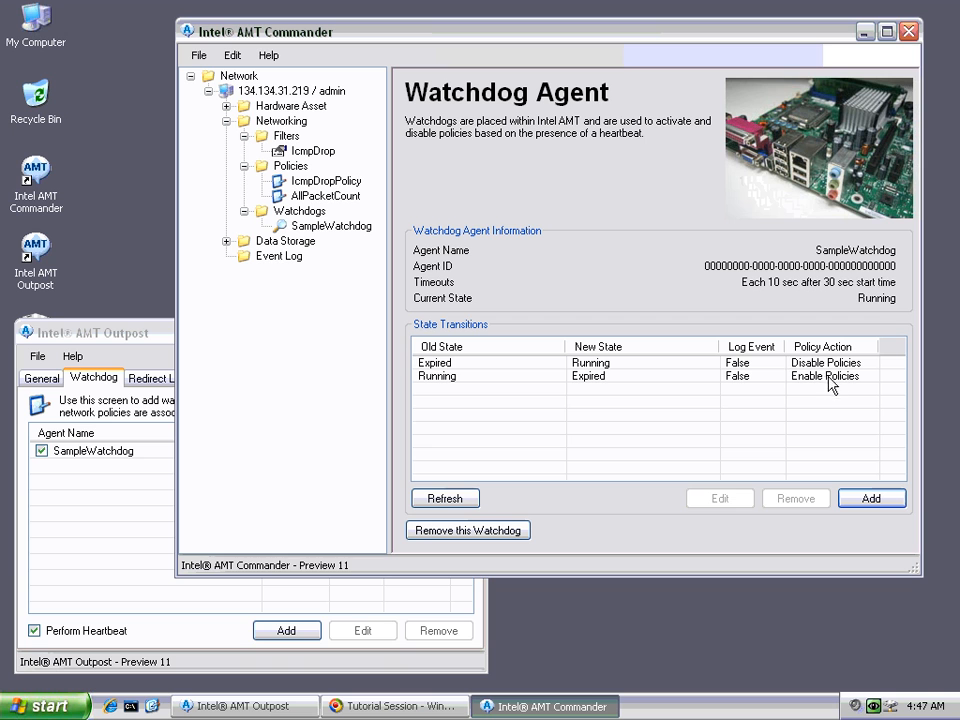
pyautogui.click(302, 212)
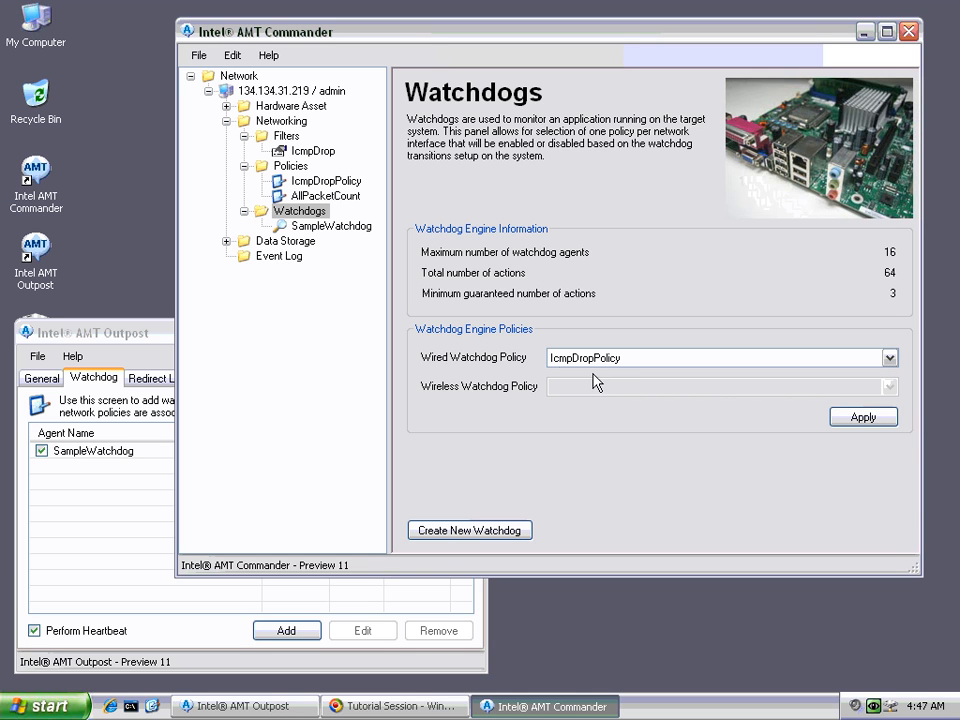
pyautogui.click(312, 226)
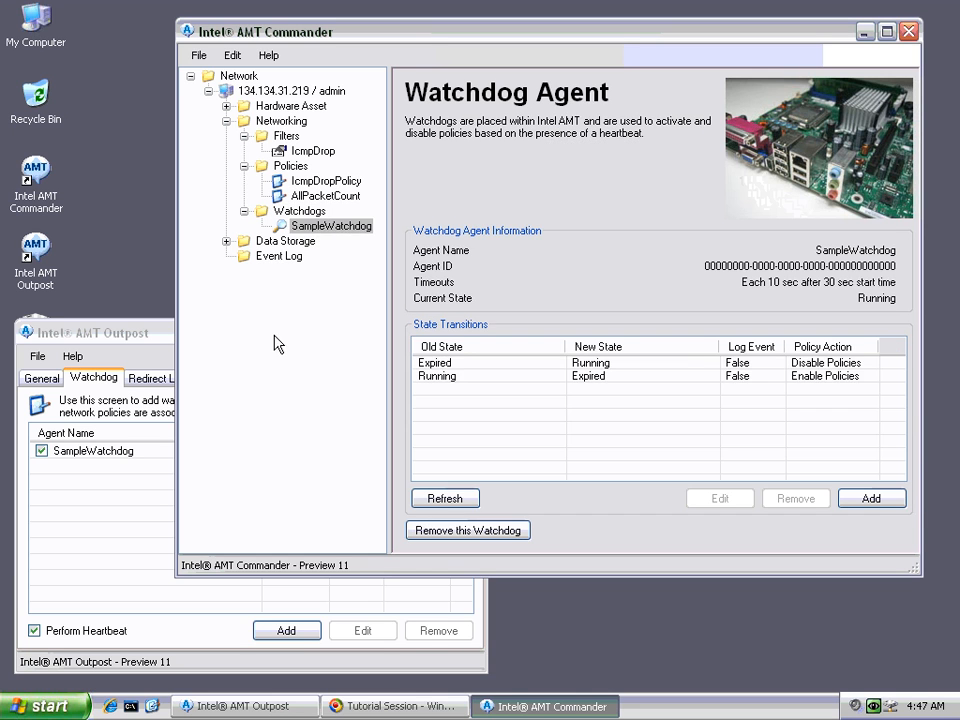
# Step: Disable SampleWatchdog's heartbeat in Intel AMT Outpost and open the Intel Net Status window to monitor the pings
pyautogui.click(42, 452)
pyautogui.click(43, 452)
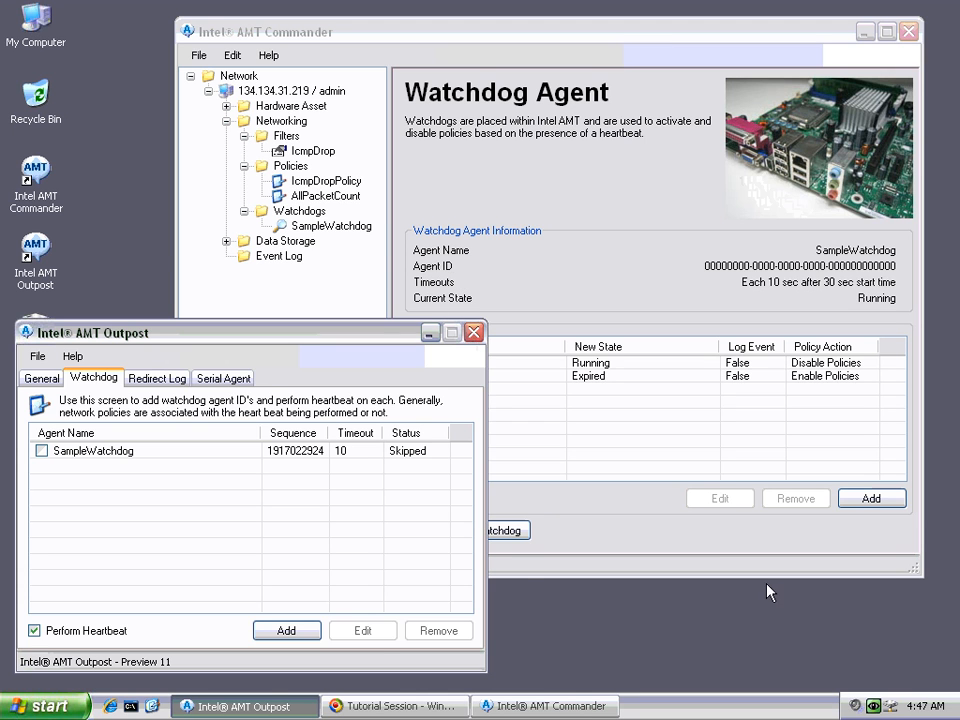
pyautogui.rightClick(892, 708)
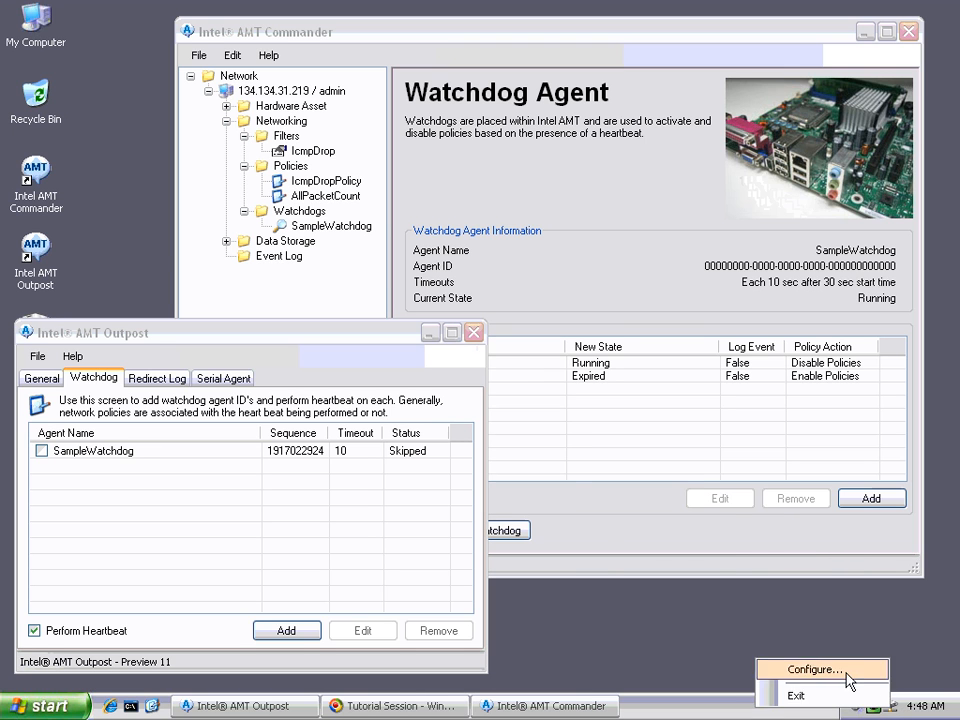
pyautogui.click(851, 680)
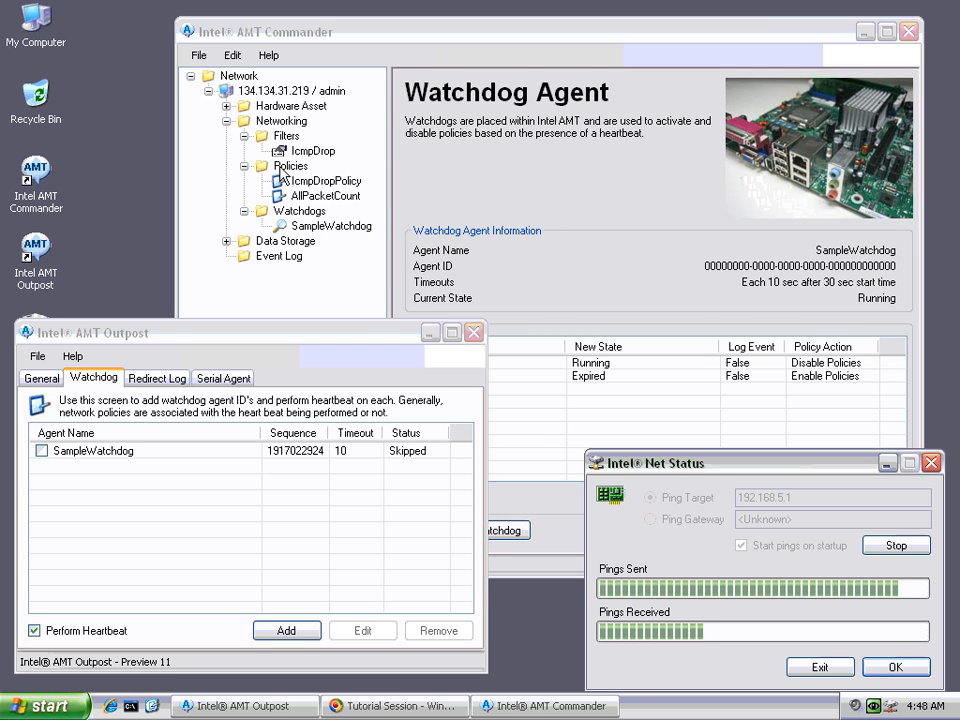
# Step: Refresh the network policies in Intel AMT Commander, and check the active wired policy and the pings in Net Status
pyautogui.click(285, 166)
pyautogui.rightClick(281, 167)
pyautogui.click(300, 176)
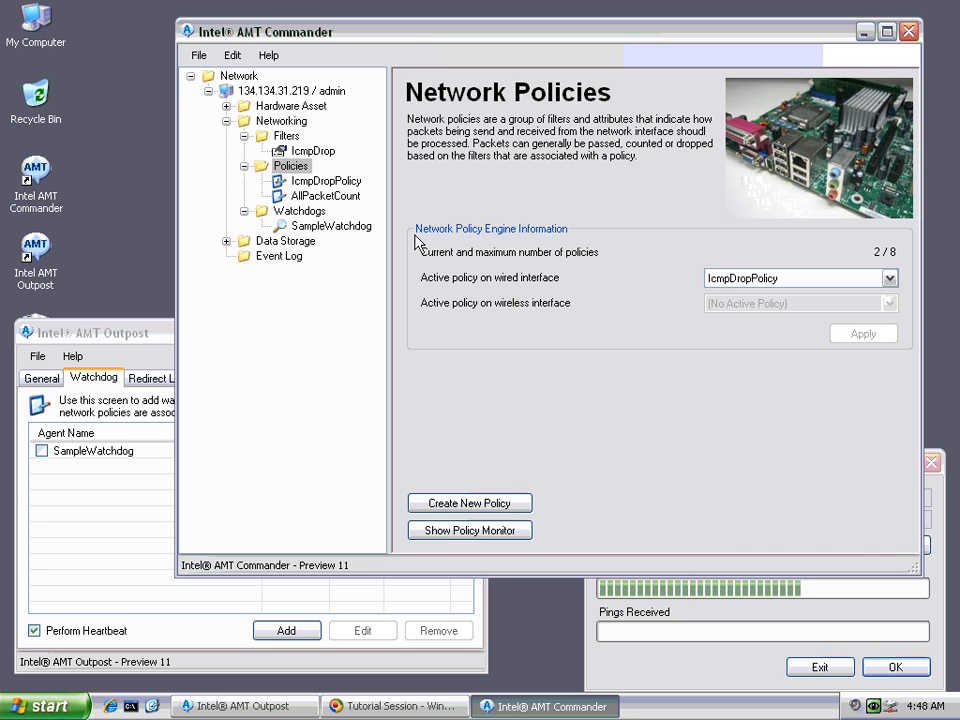
pyautogui.click(720, 684)
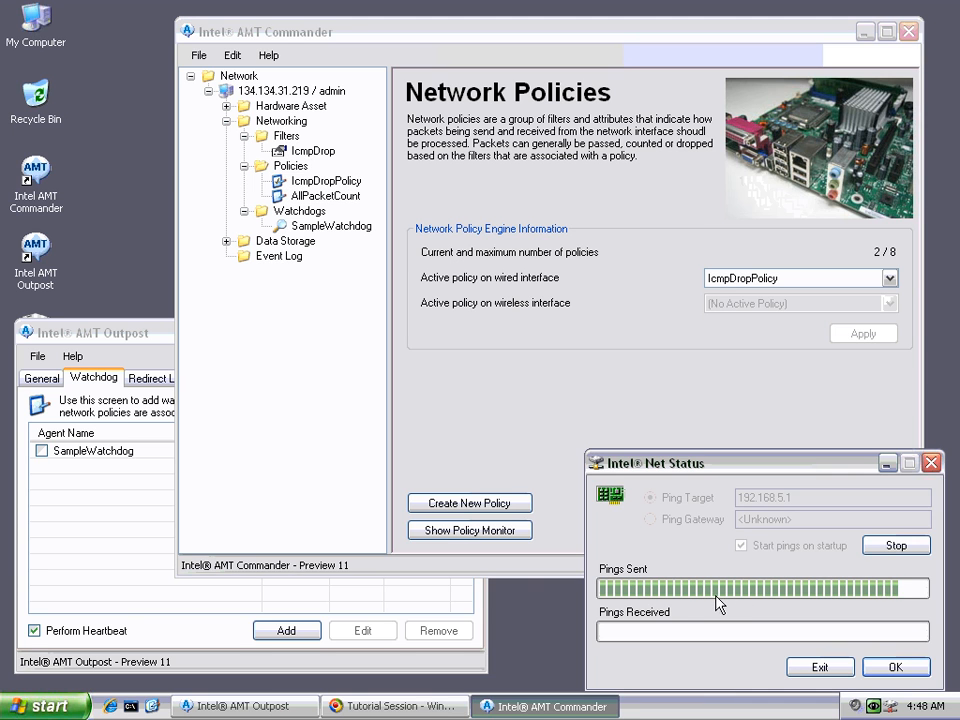
# Step: Enable SampleWatchdog's heartbeat again in Intel AMT Outpost and refresh the policies in Intel AMT Commander to check the active wired policy
pyautogui.click(60, 548)
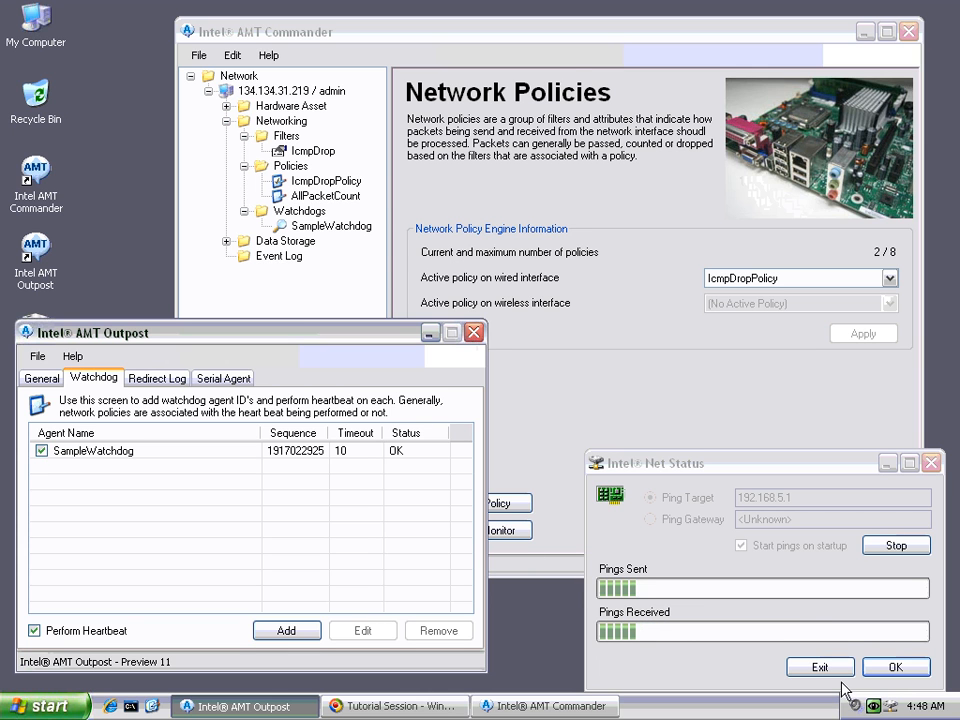
pyautogui.click(322, 195)
pyautogui.rightClick(286, 168)
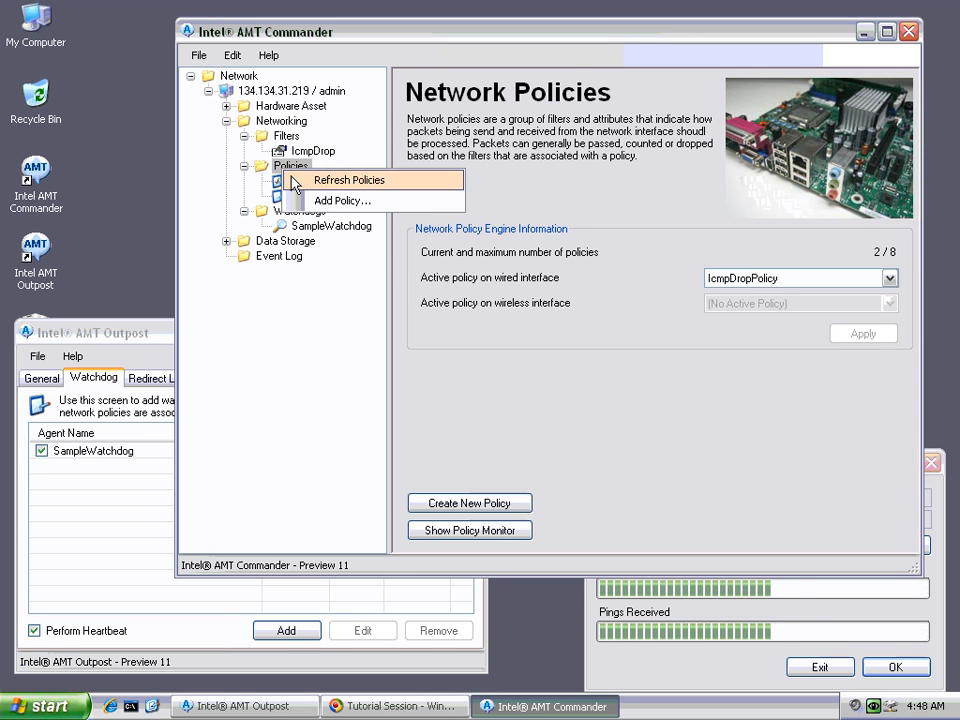
pyautogui.click(298, 181)
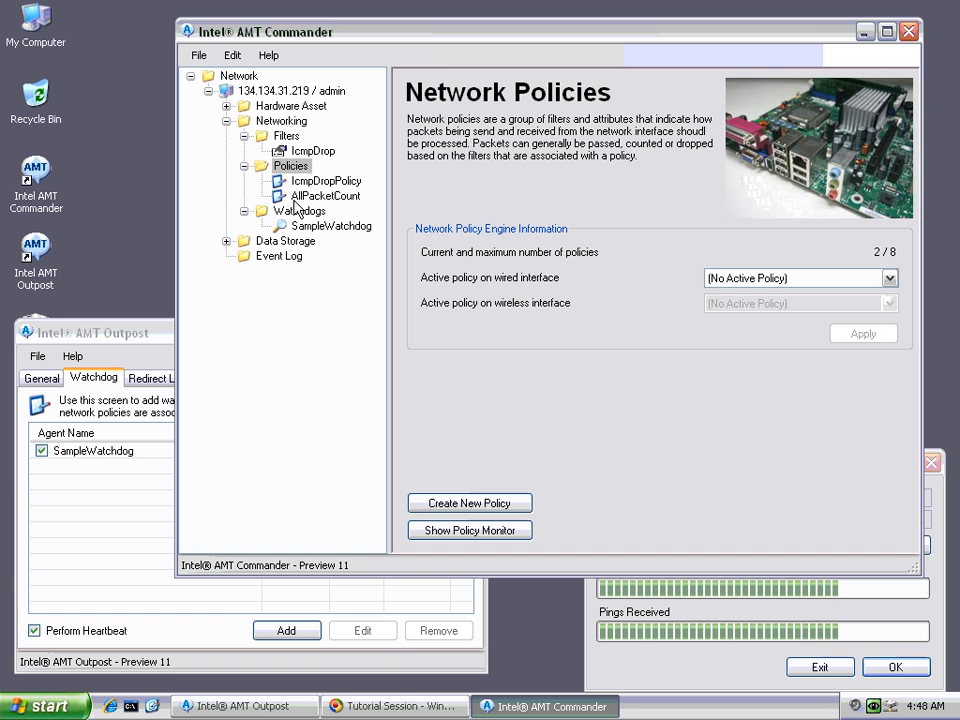
# Step: Review the watchdog engine settings and SampleWatchdog's state and transitions, and bring the Net Status ping monitor to the front
pyautogui.click(300, 211)
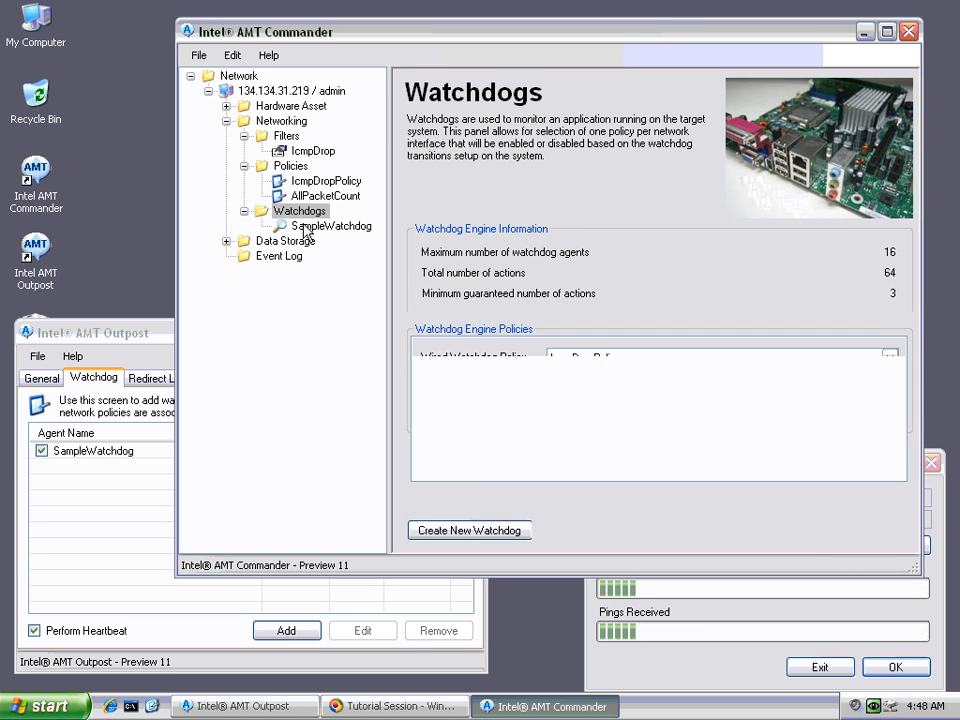
pyautogui.click(328, 226)
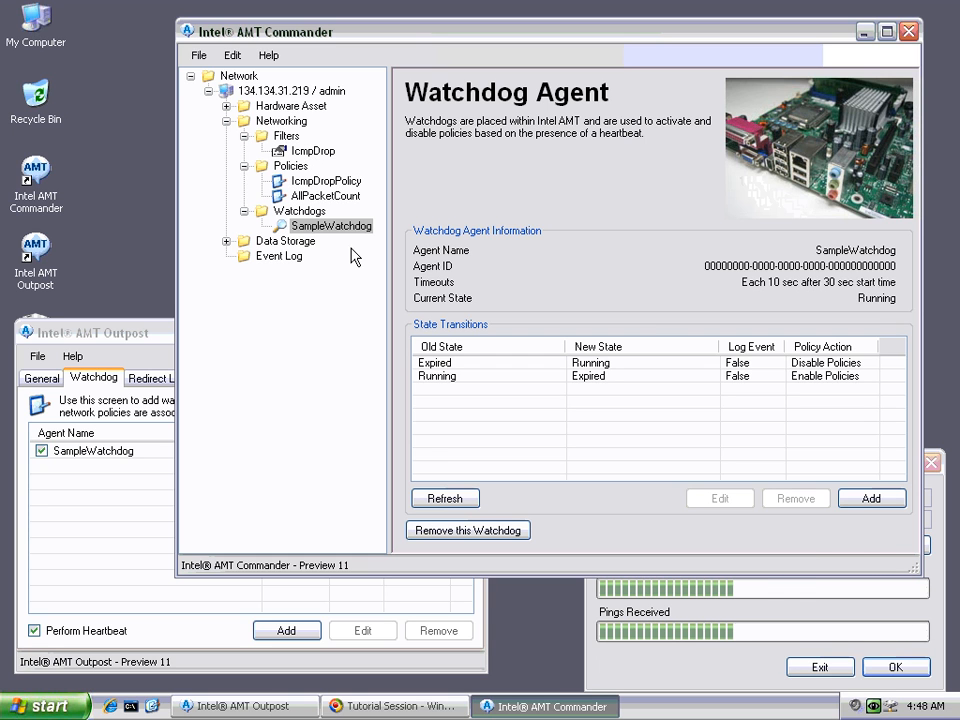
pyautogui.click(690, 677)
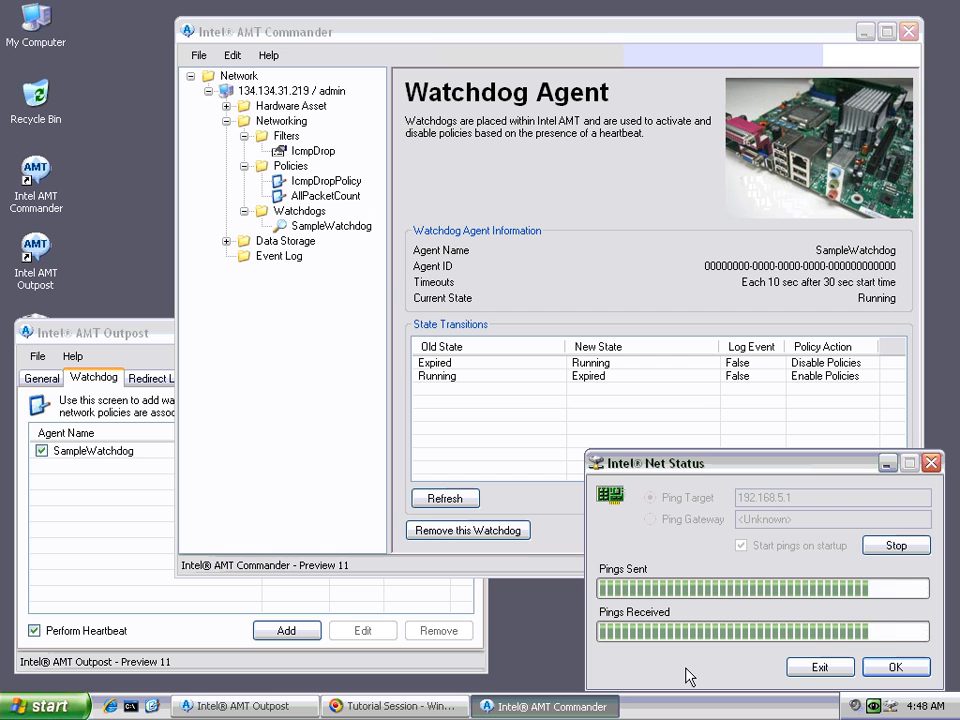